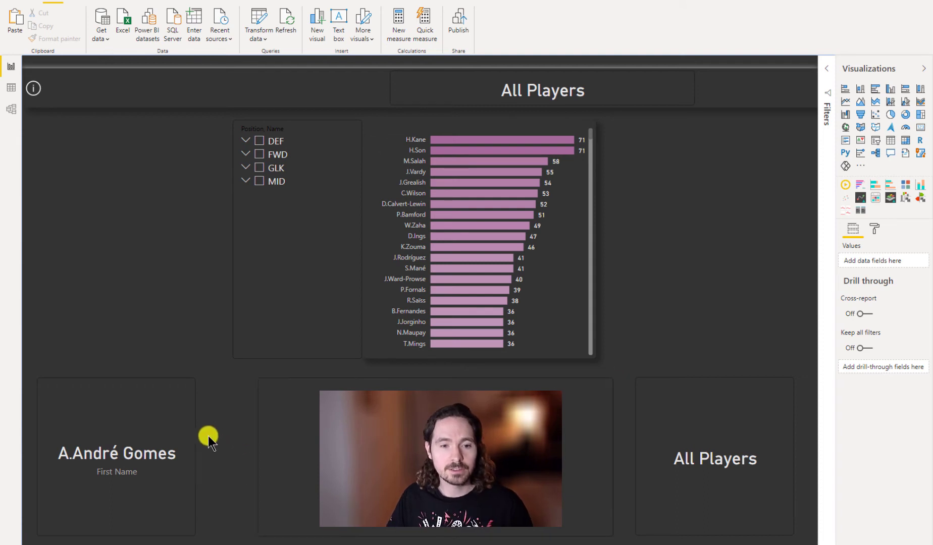
Step: Inspect which fields feed the First Name card and the All Players card
click(157, 426)
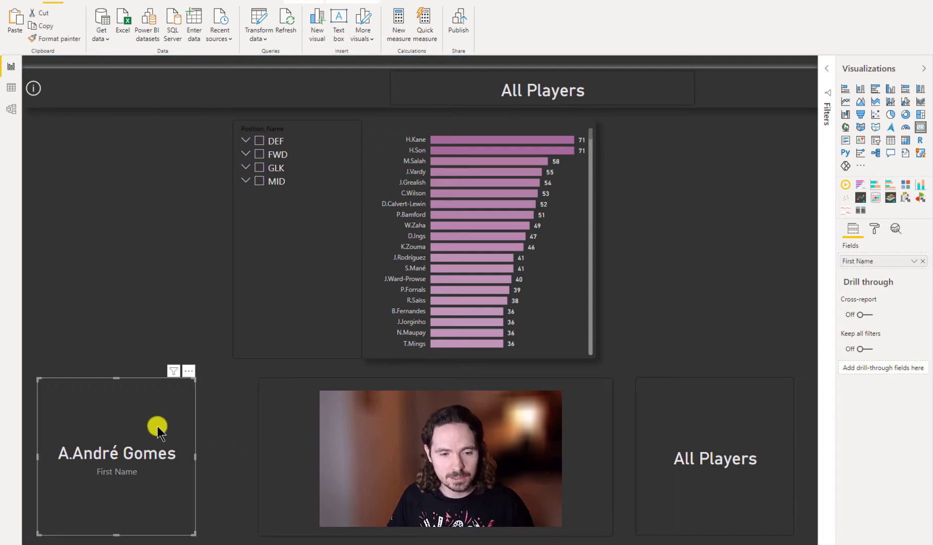
click(216, 428)
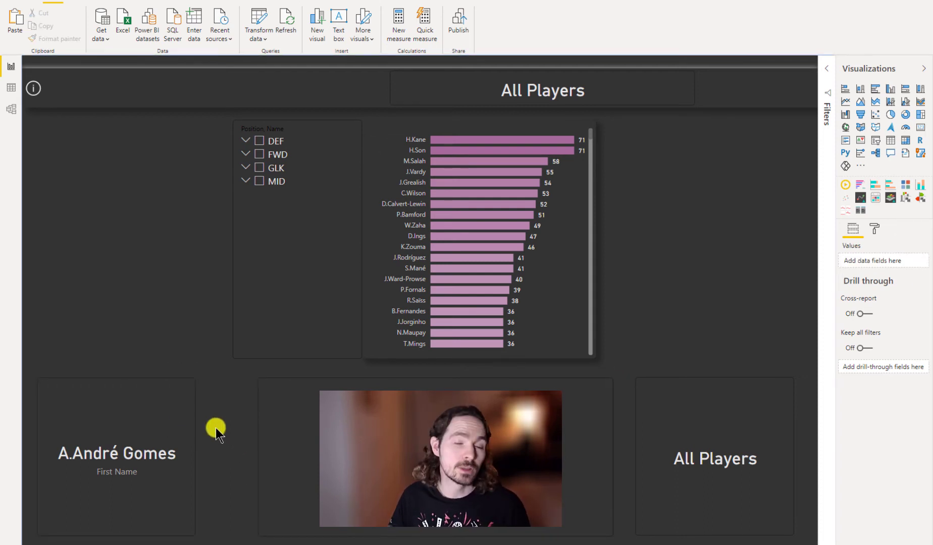
click(164, 428)
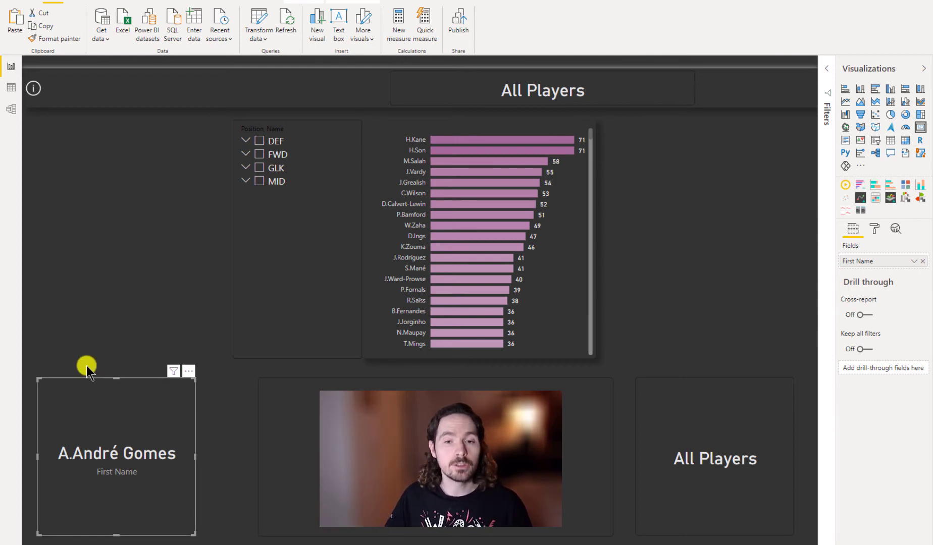
click(668, 420)
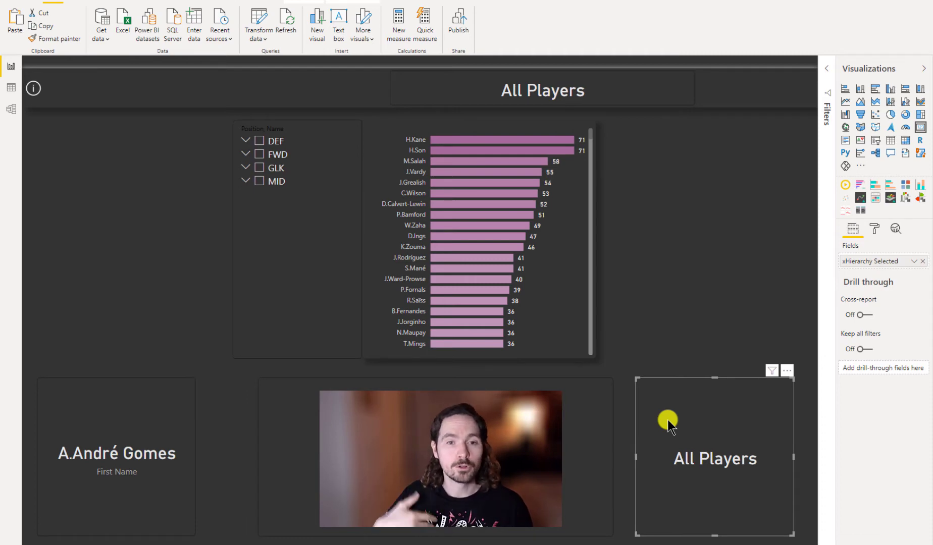
click(702, 272)
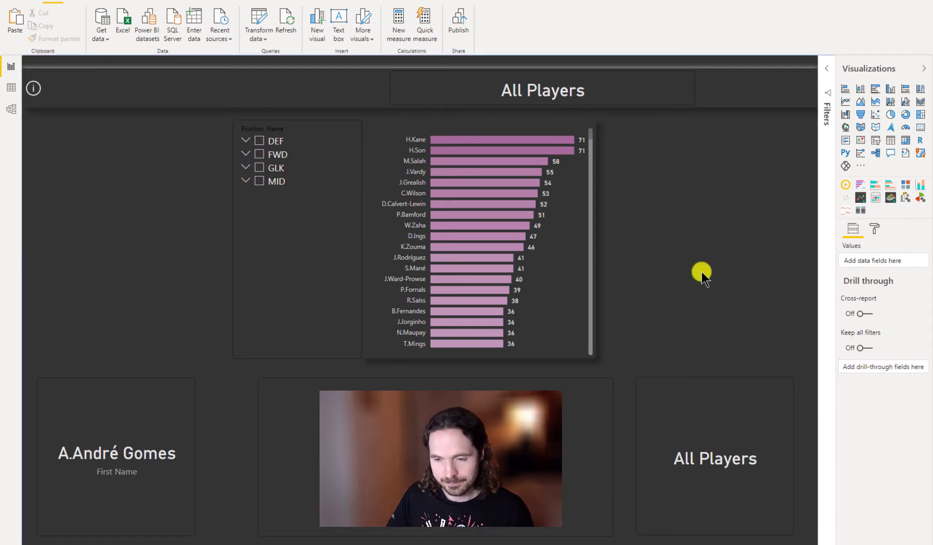
click(703, 436)
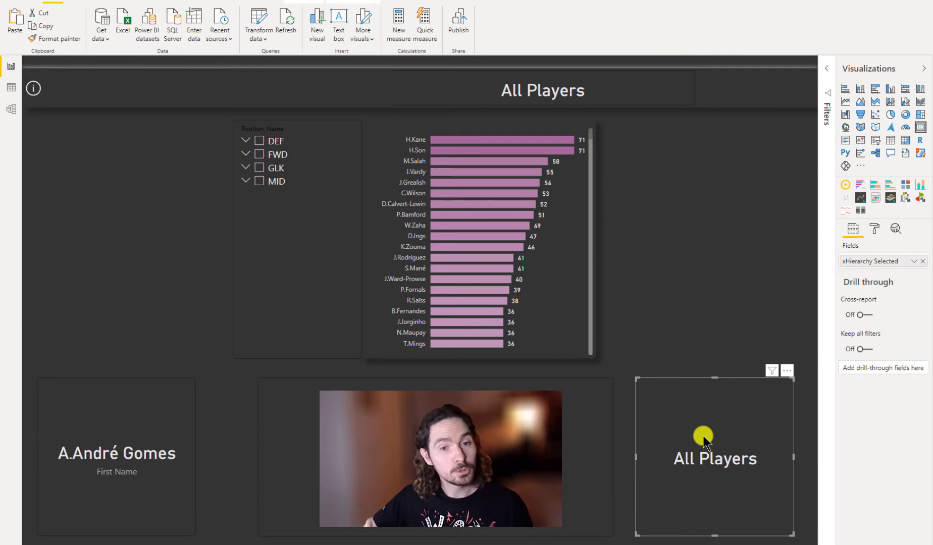
Step: Test the Position slicer with MID and GLK, extend the selection to every position, and clear it
click(241, 184)
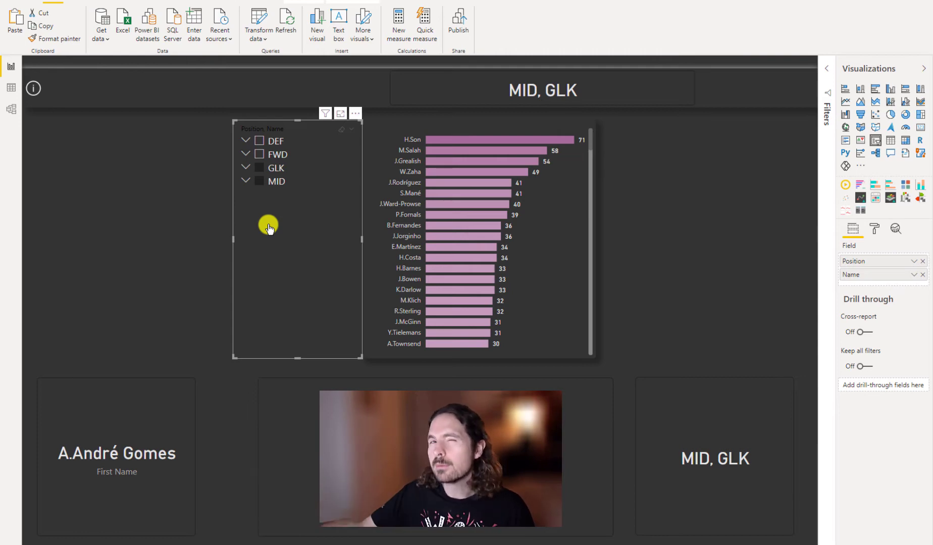
click(260, 155)
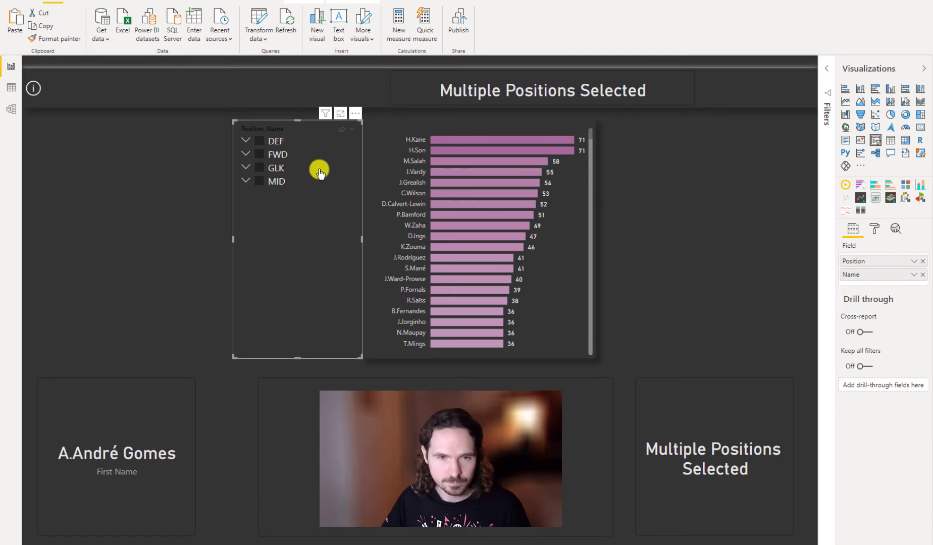
click(341, 129)
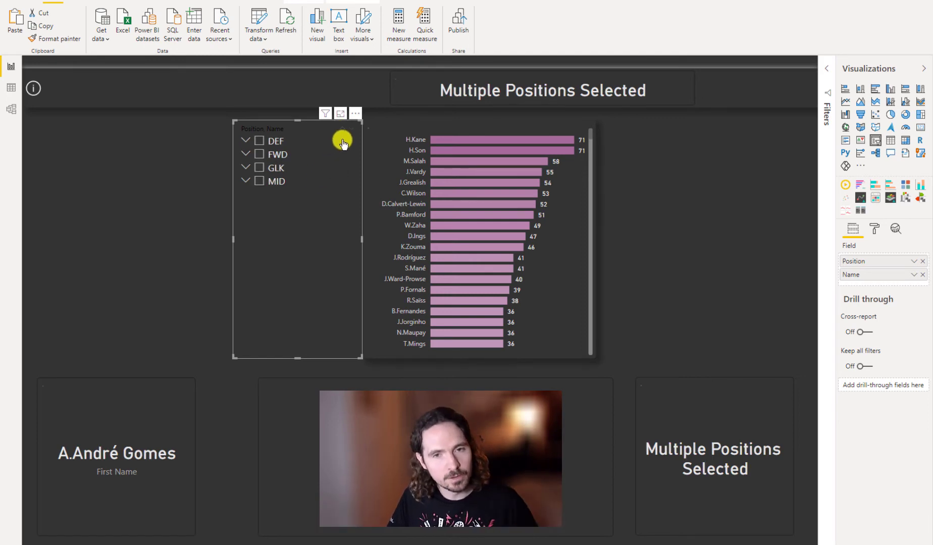
Step: Test the slicer with the midfielders A.Gordon, A.Jahanbakhsh, A.Lookman, A.Mac Allister and A.Pérez selected together
click(249, 185)
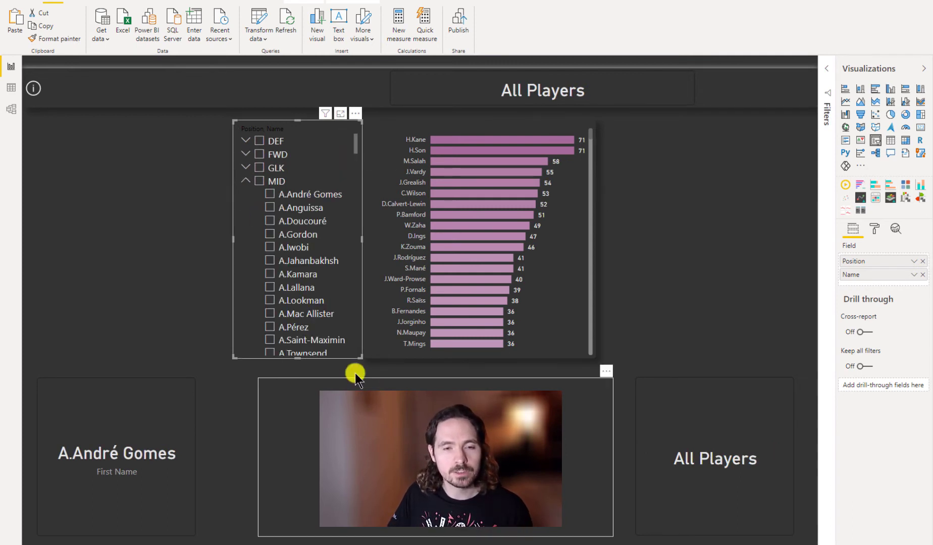
click(270, 234)
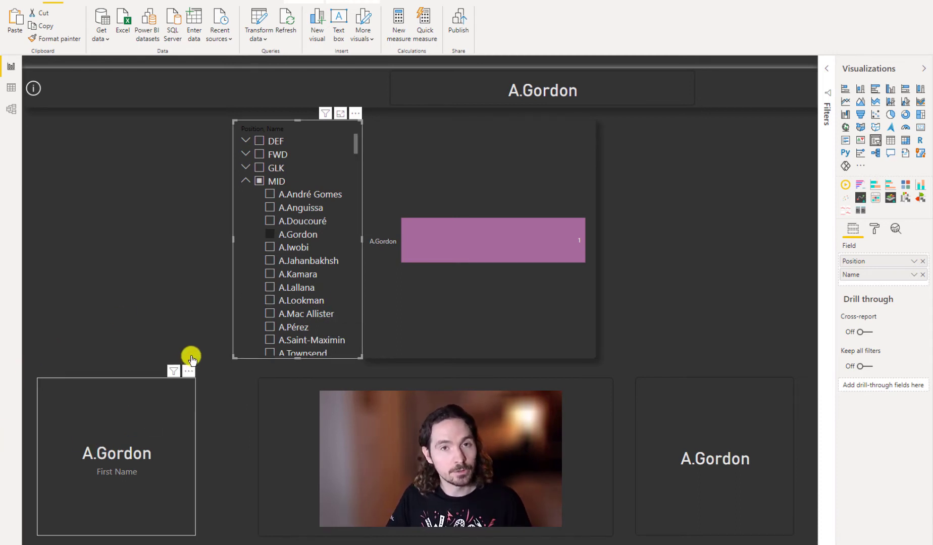
click(270, 262)
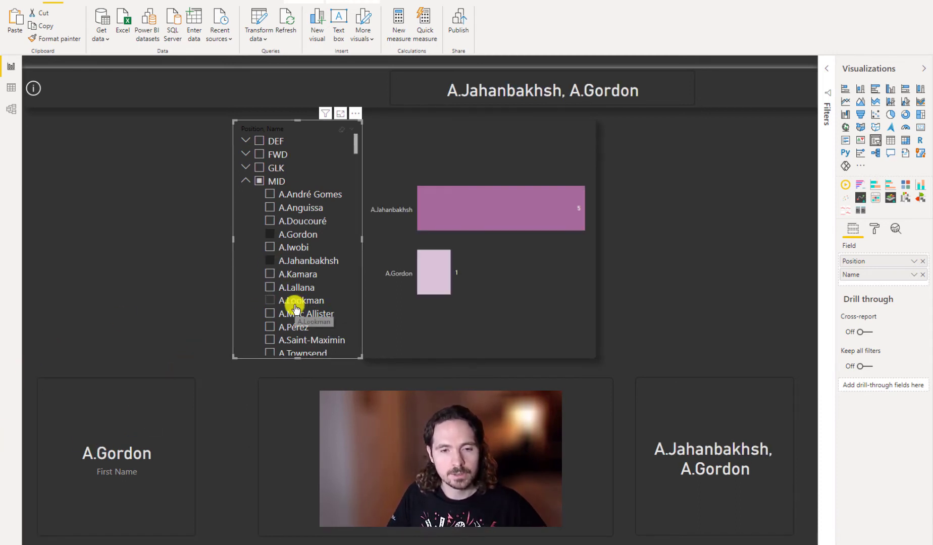
click(275, 301)
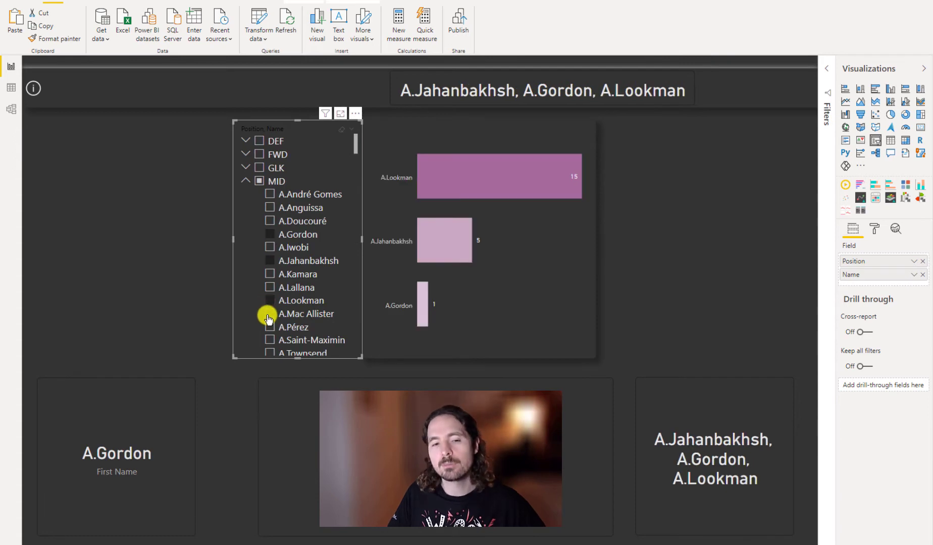
click(268, 315)
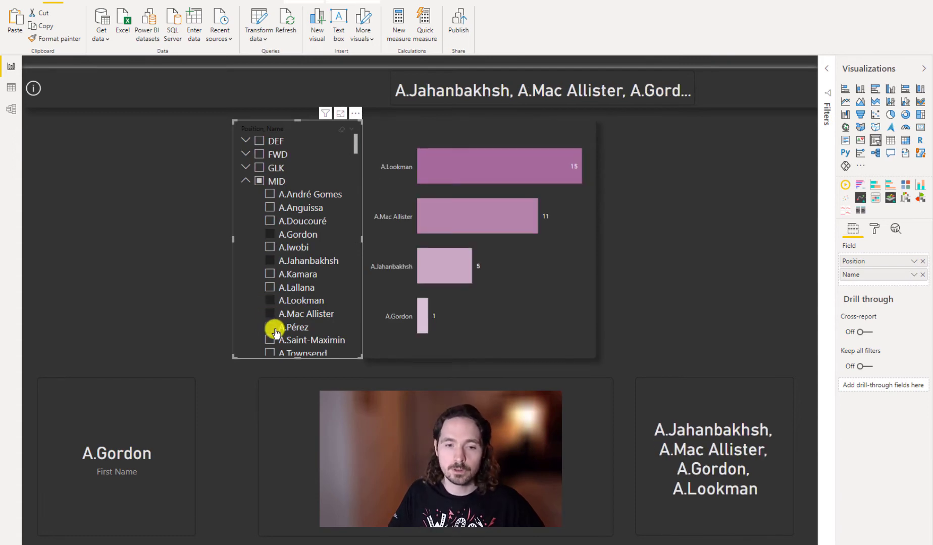
click(271, 329)
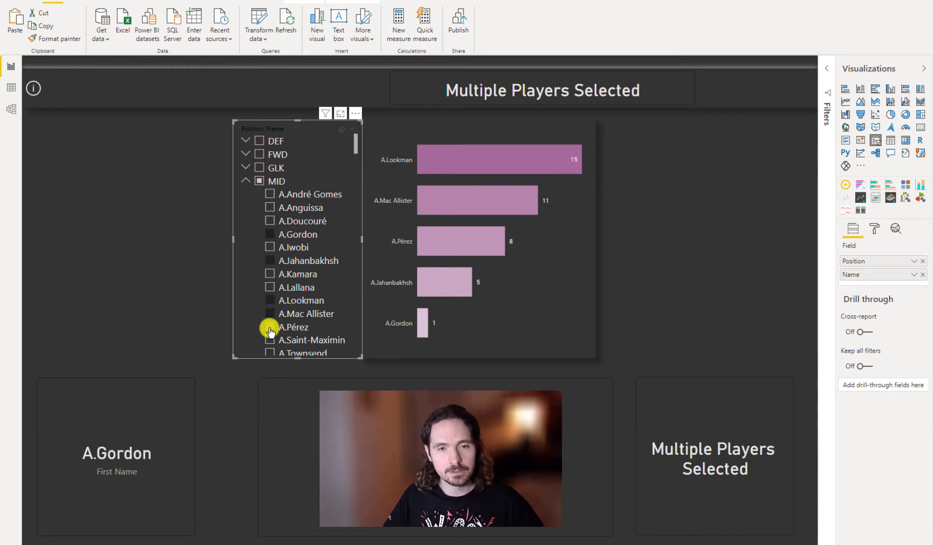
Step: Test the slicer with the whole MID position, followed by only the goalkeeper A.Ramsdale under GLK
click(259, 184)
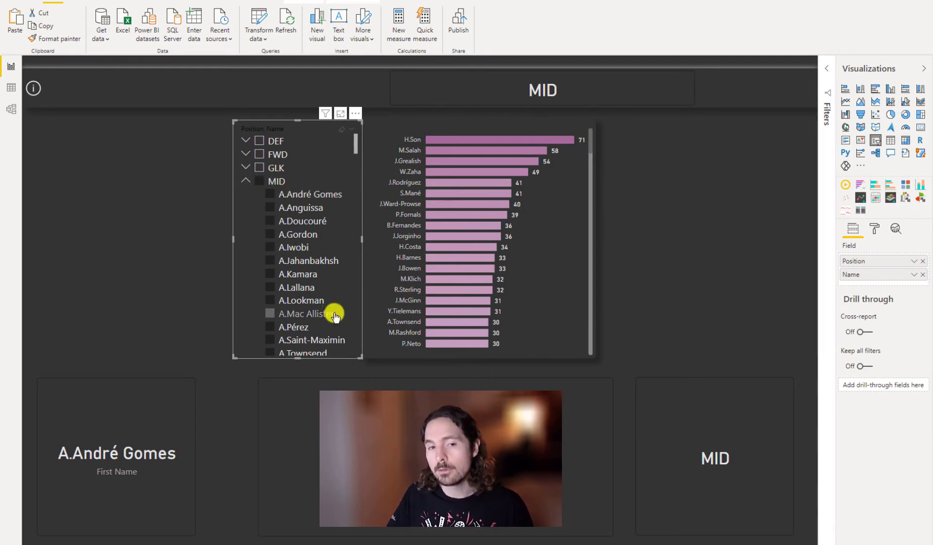
click(246, 169)
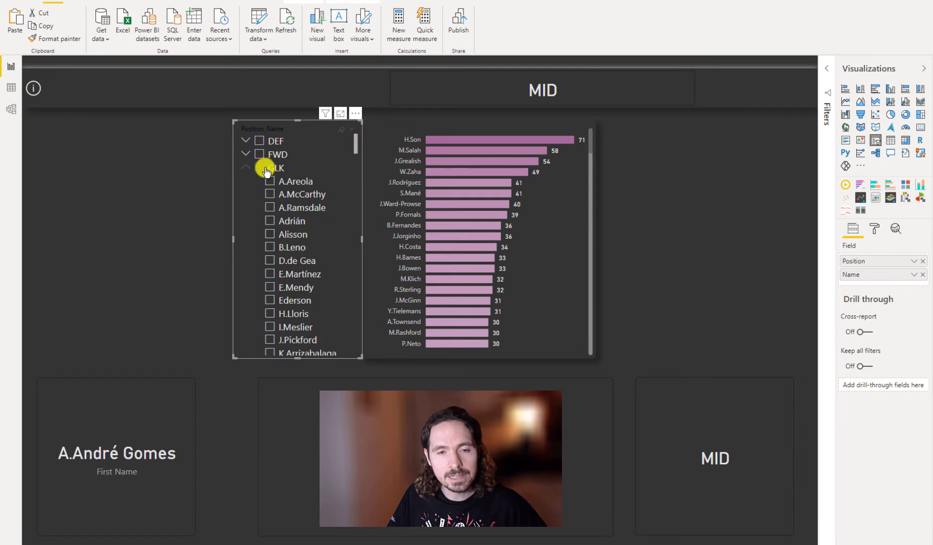
click(290, 212)
scroll(281, 207, down, 3)
scroll(273, 204, up, 3)
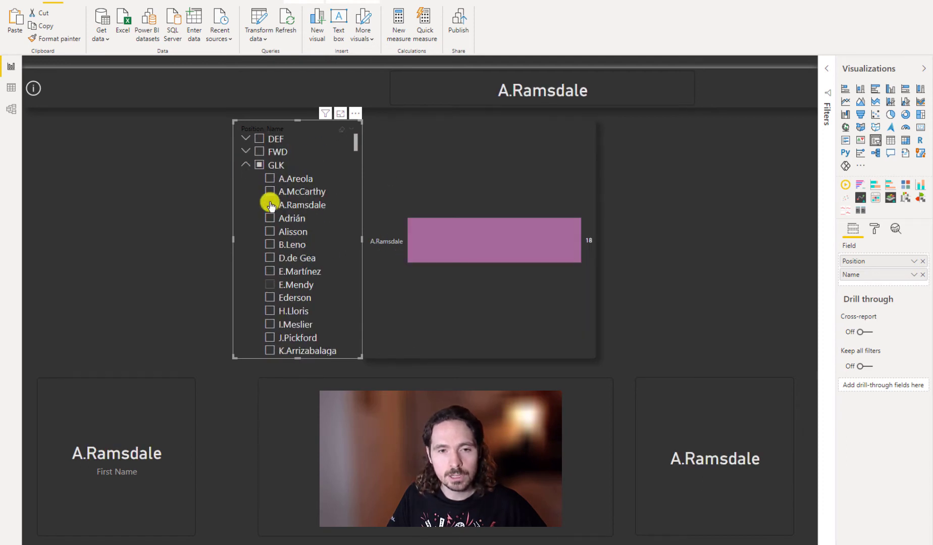
click(246, 168)
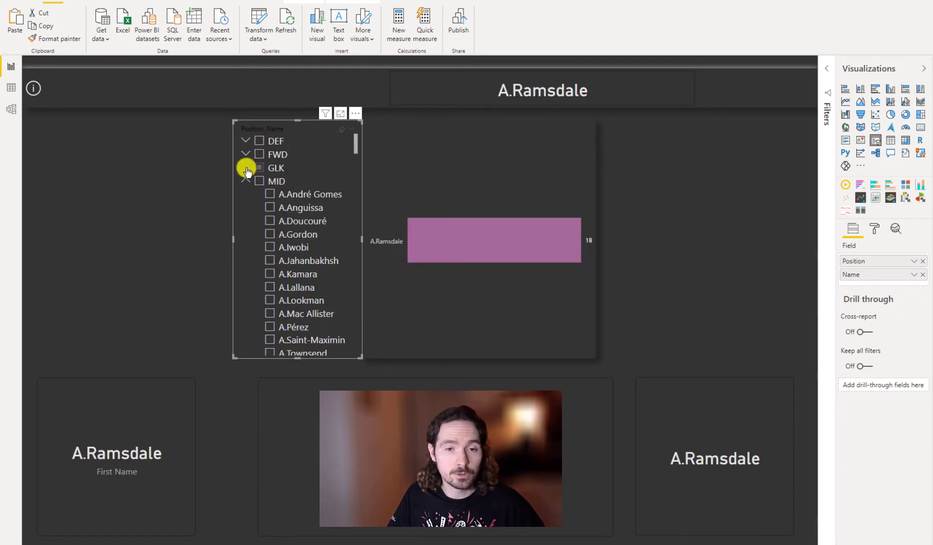
Step: Test a mixed slicer selection of the whole MID position plus the single goalkeeper Adrián, with the GLK list collapsed again
click(259, 180)
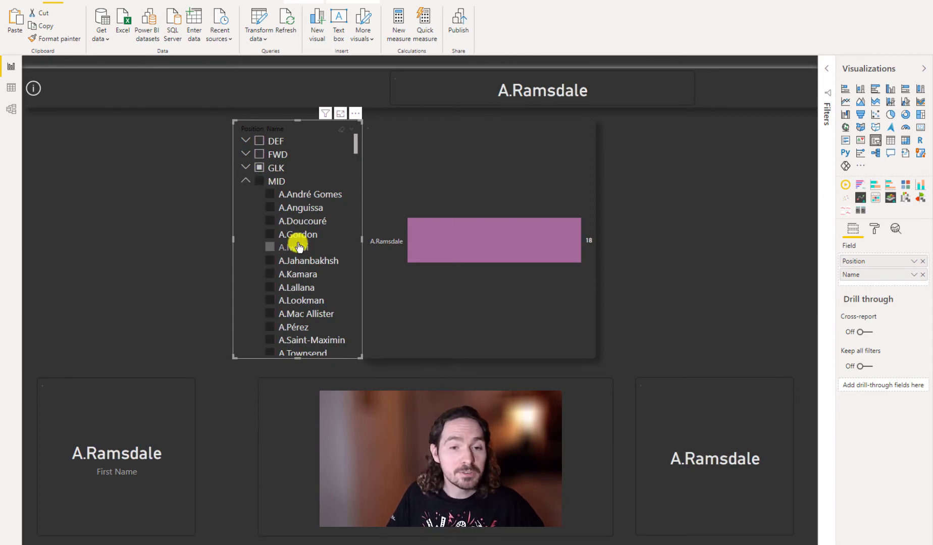
click(247, 167)
click(269, 221)
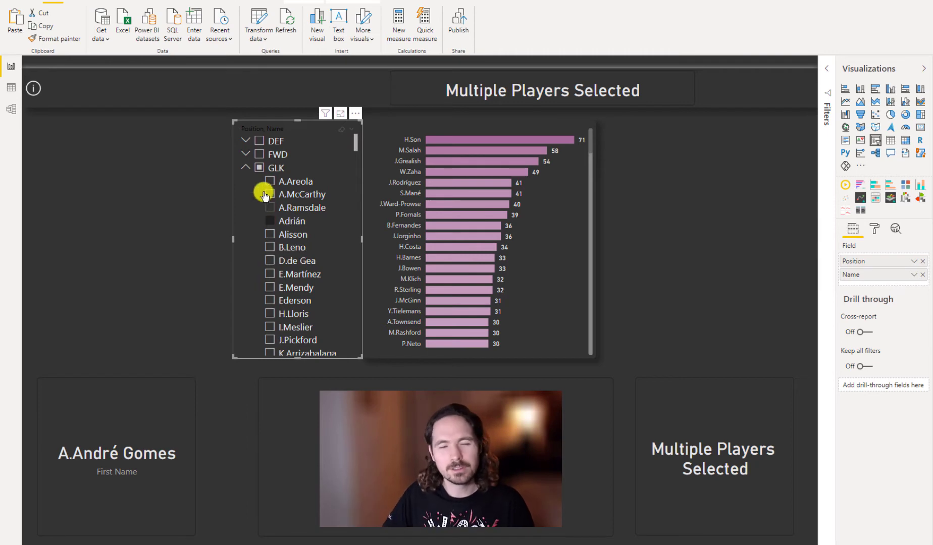
click(246, 168)
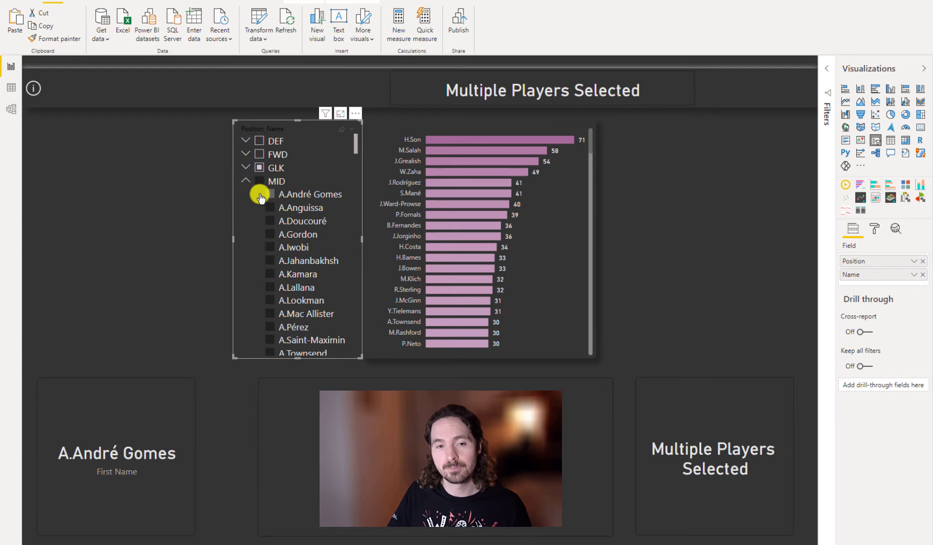
Step: Test the slicer with only the forward A.Connolly under FWD, and clear the selection
click(245, 153)
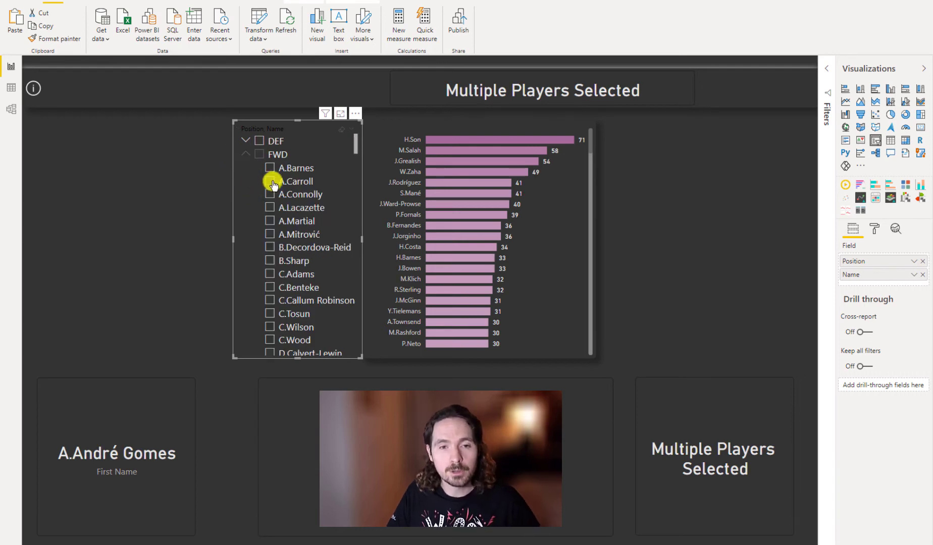
click(284, 196)
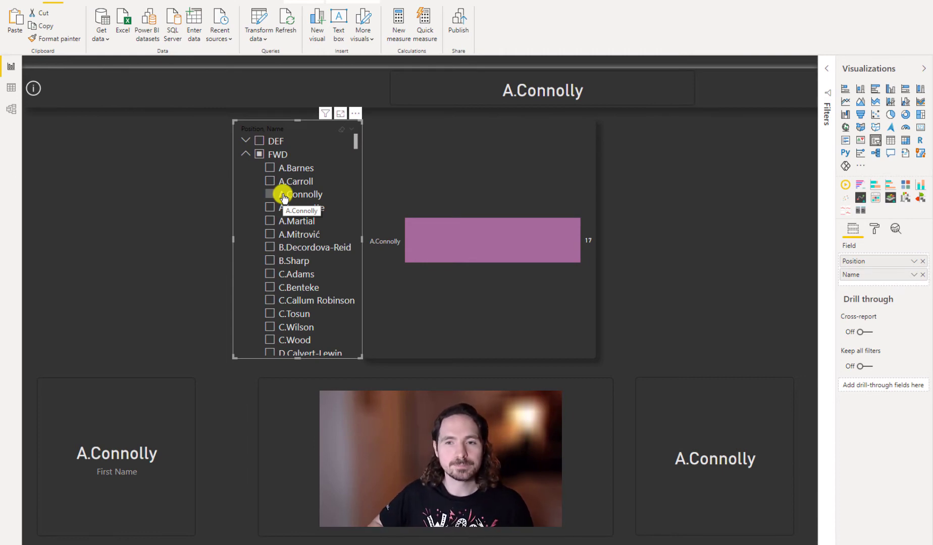
click(245, 153)
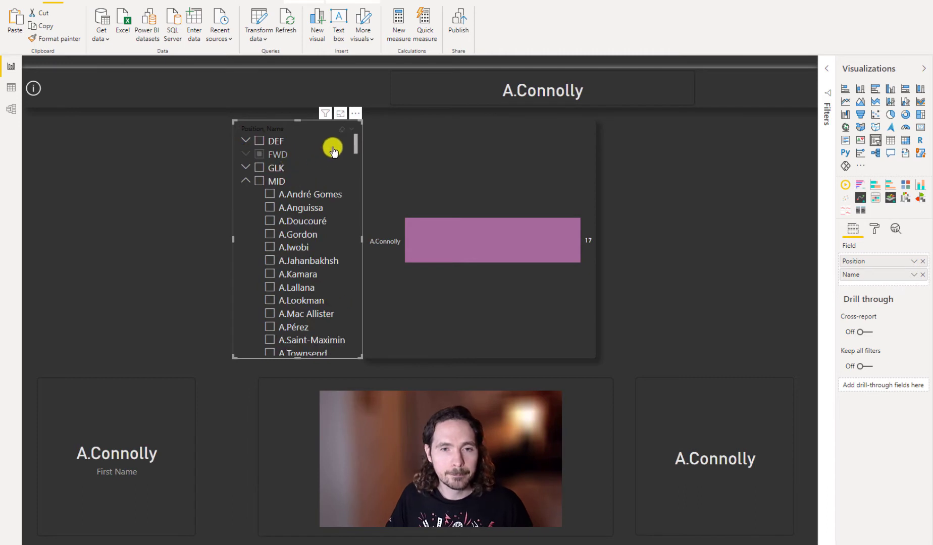
click(343, 132)
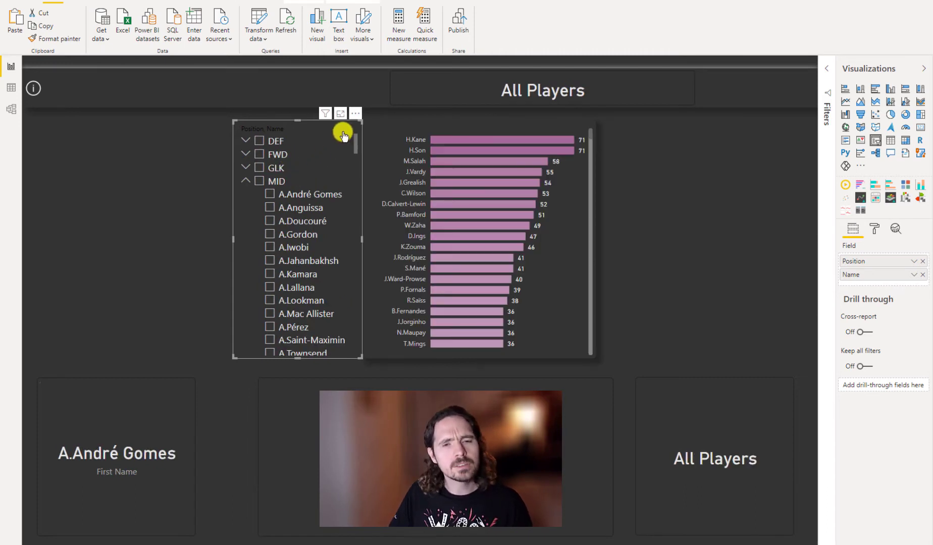
Step: Filter the slicer to MID with its player list collapsed, and review the players listed under DEF
click(251, 184)
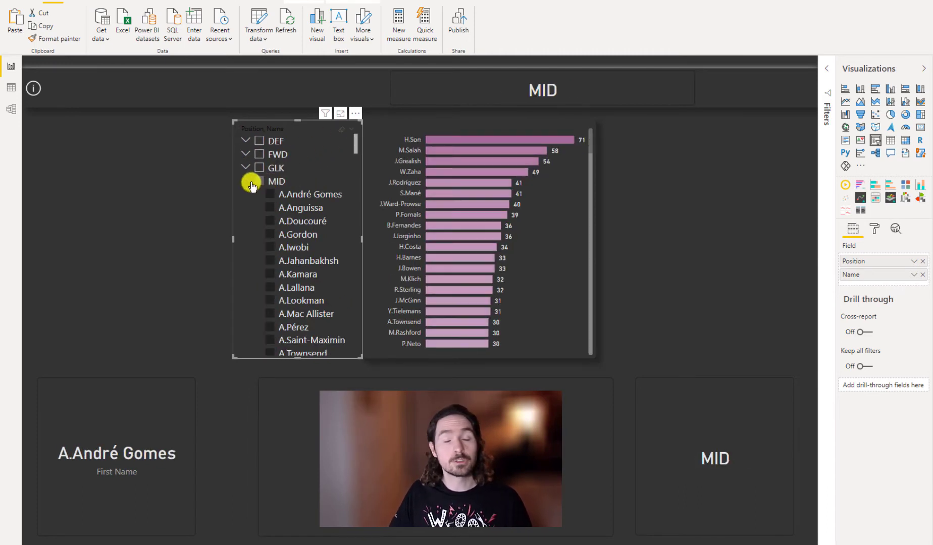
click(244, 182)
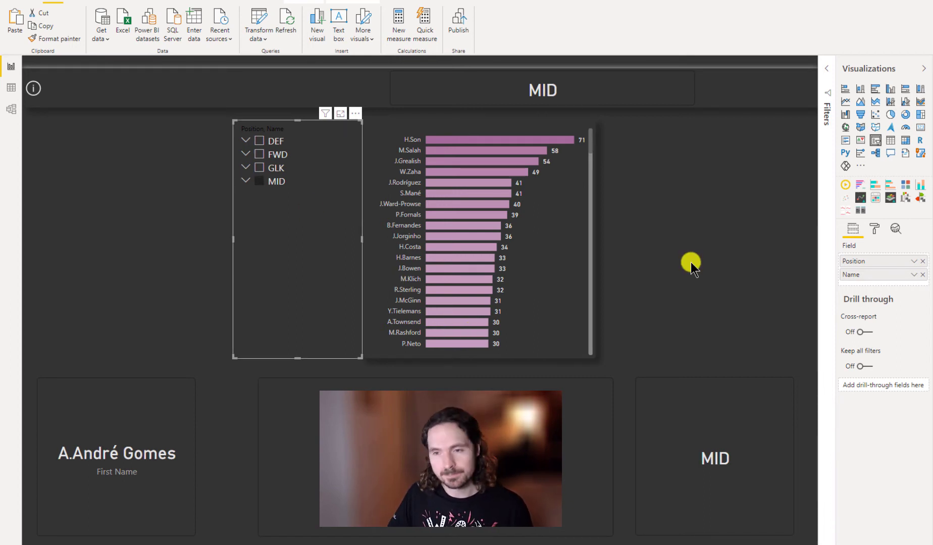
click(692, 262)
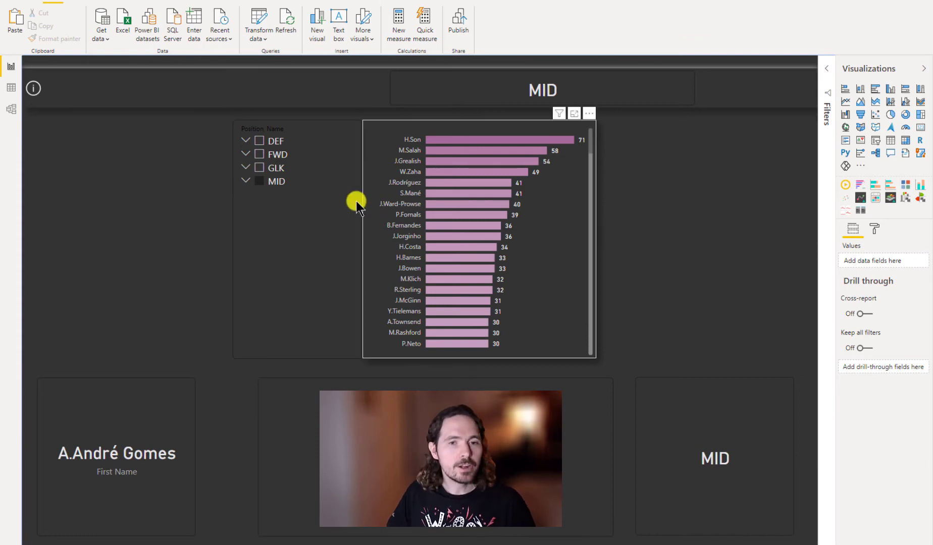
click(243, 143)
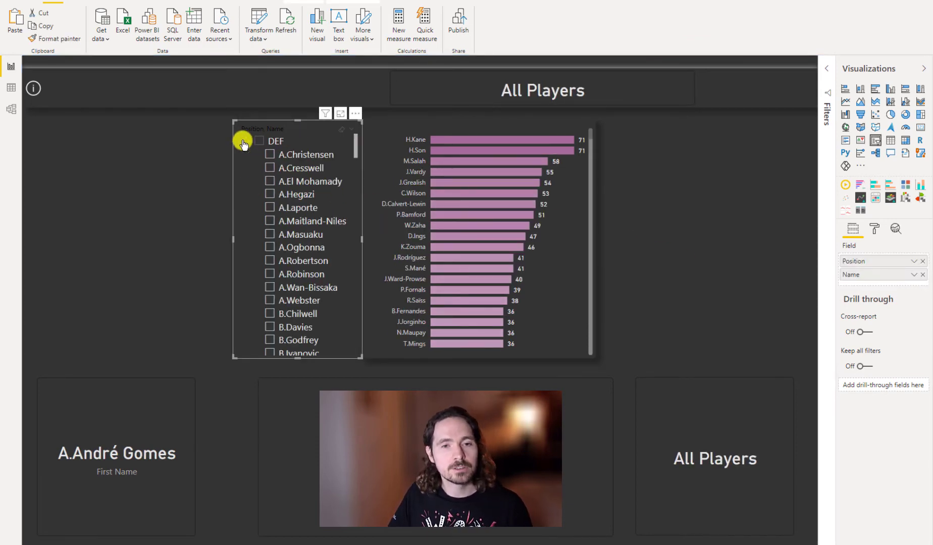
click(243, 143)
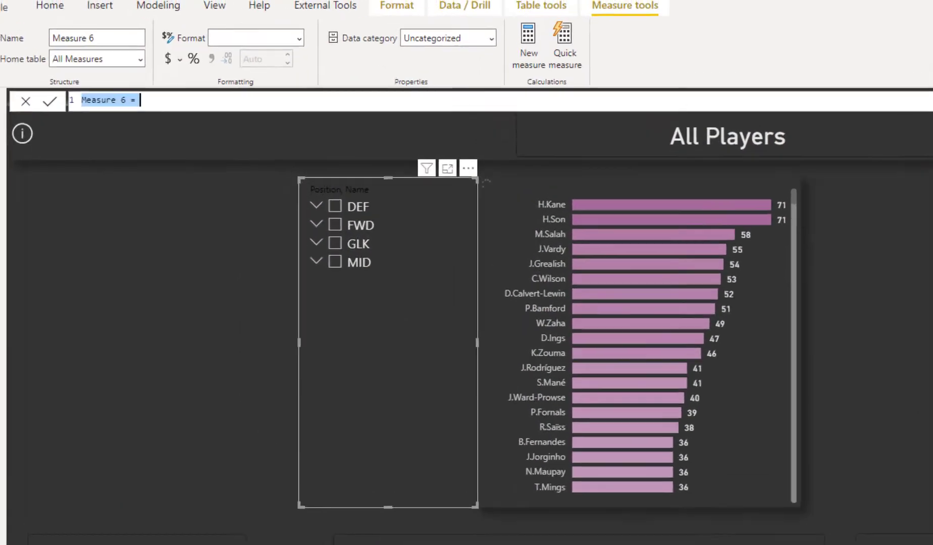
Step: Write a Player Selection measure with variables _Count and Concat over Prev[Name], returning "Multiple Players Selected" above 4 names, otherwise Concat
text(Player Selection =  VAR Count = COUNTROWS(VALUES(Prev[Name]))  VAR Concat = CONCATENATEX(VALUES(Prev[Name]),Prev[Name],", ")  RETURN IF(_Count>4,"Multiple Players Selected",Concat))
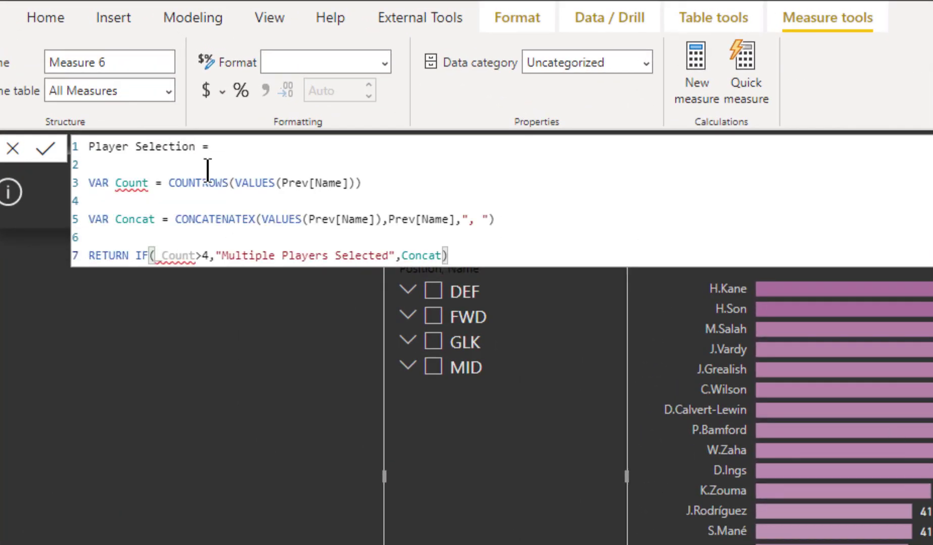
mouse_move(116, 184)
click(119, 184)
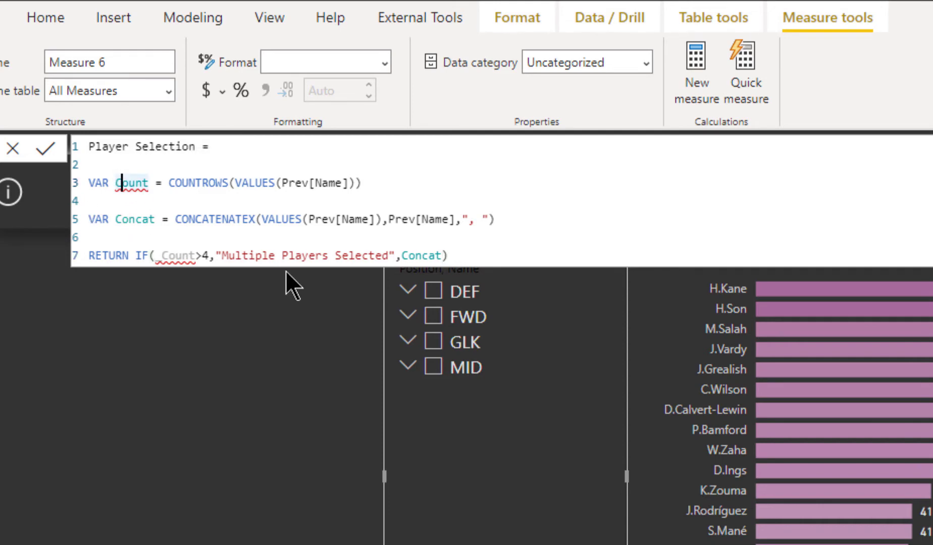
click(402, 187)
click(114, 185)
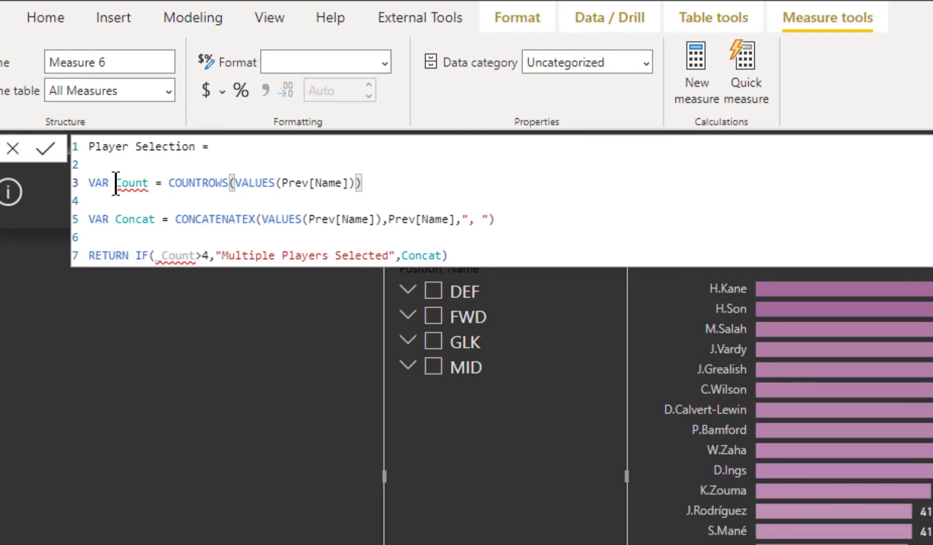
text(_)
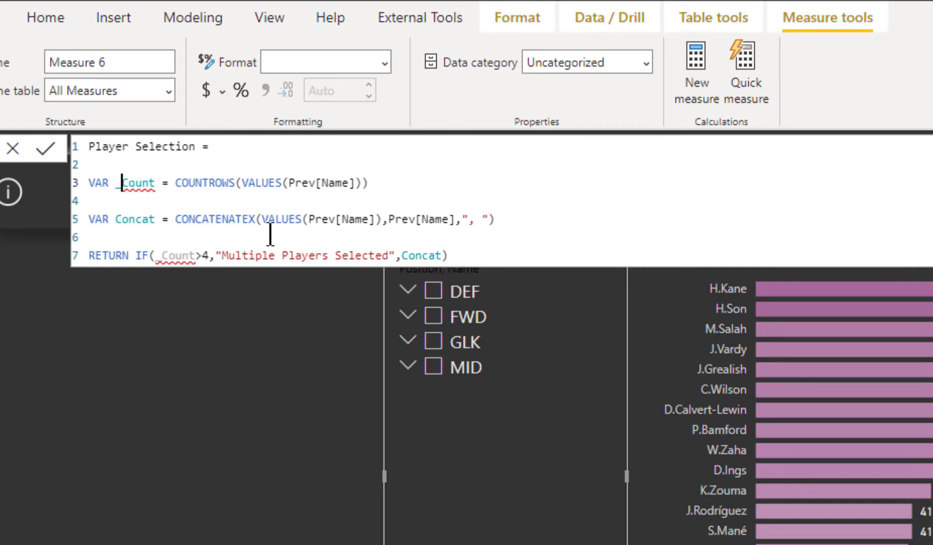
Step: Rename the Concat variable to _Concat in both its definition and the RETURN expression of the Player Selection measure
click(116, 222)
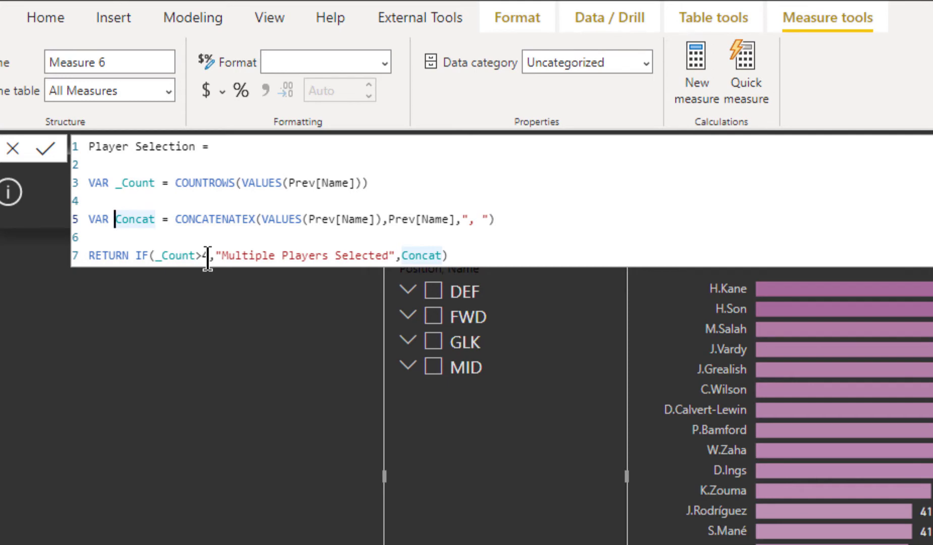
text(_)
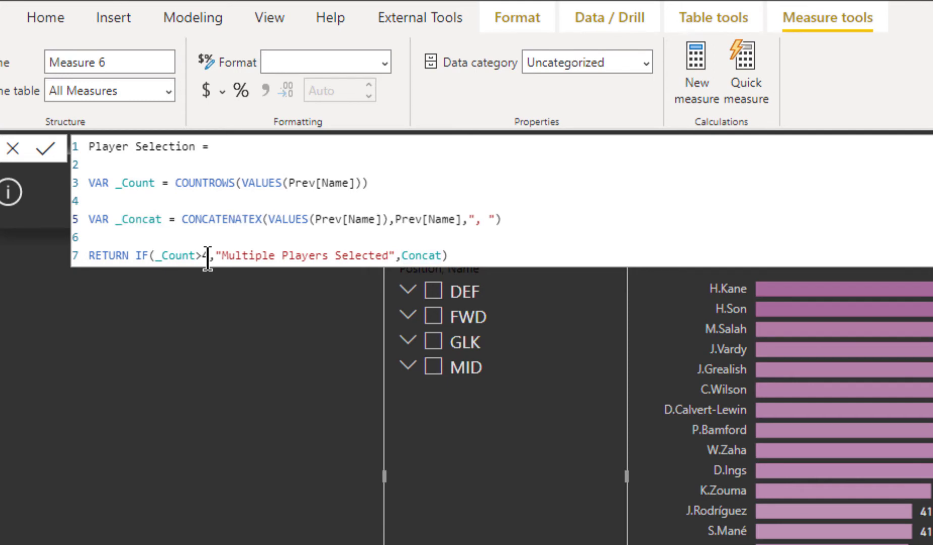
click(404, 257)
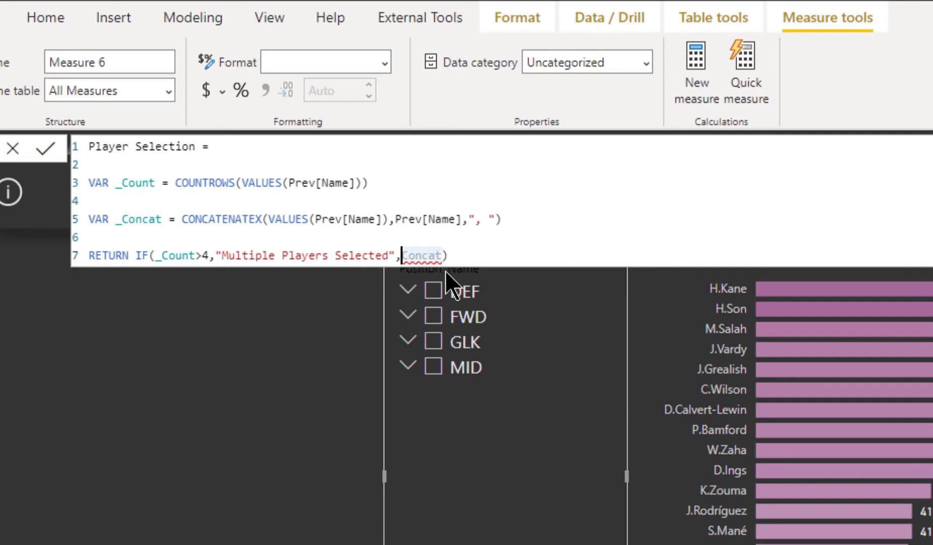
text(_)
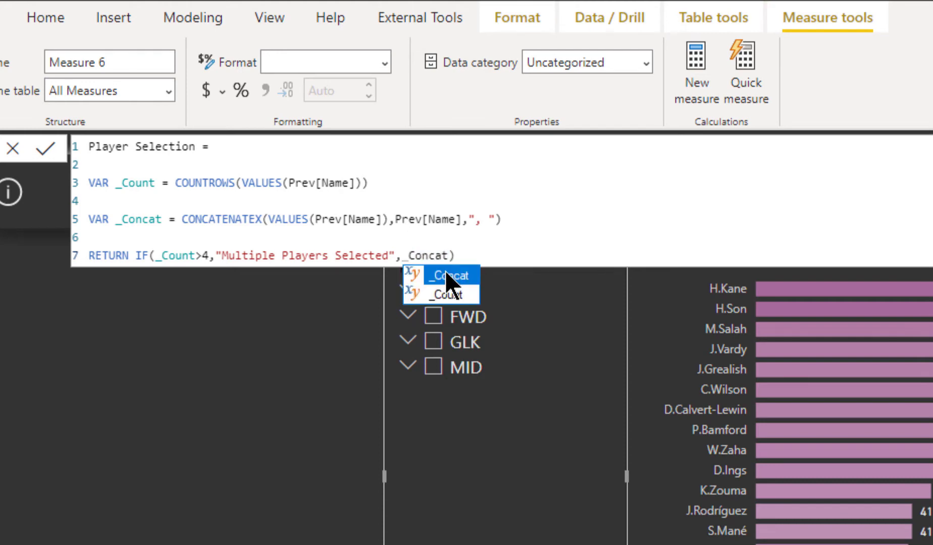
click(446, 195)
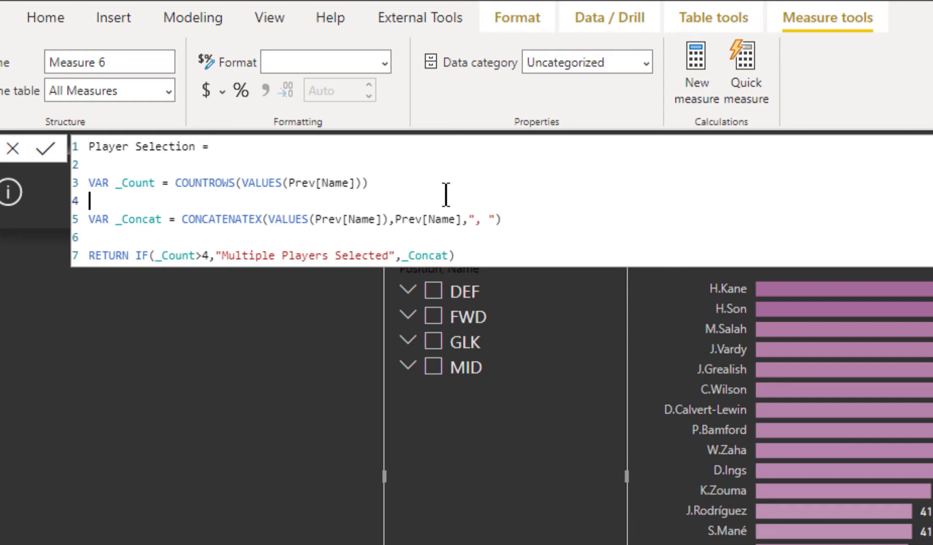
Step: Examine the _Count variable's COUNTROWS and VALUES functions over Prev[Name] in the Player Selection measure
click(94, 184)
click(106, 213)
click(95, 185)
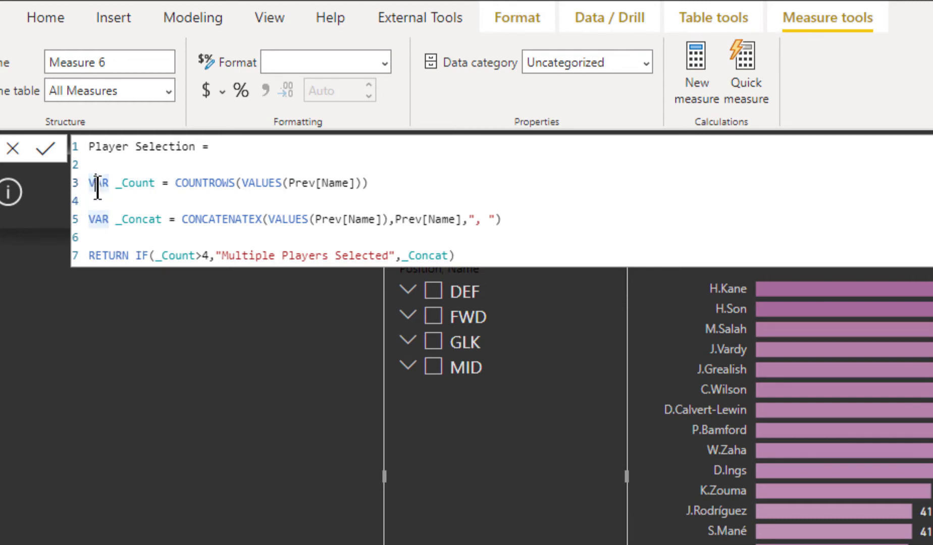
drag(176, 182, 244, 181)
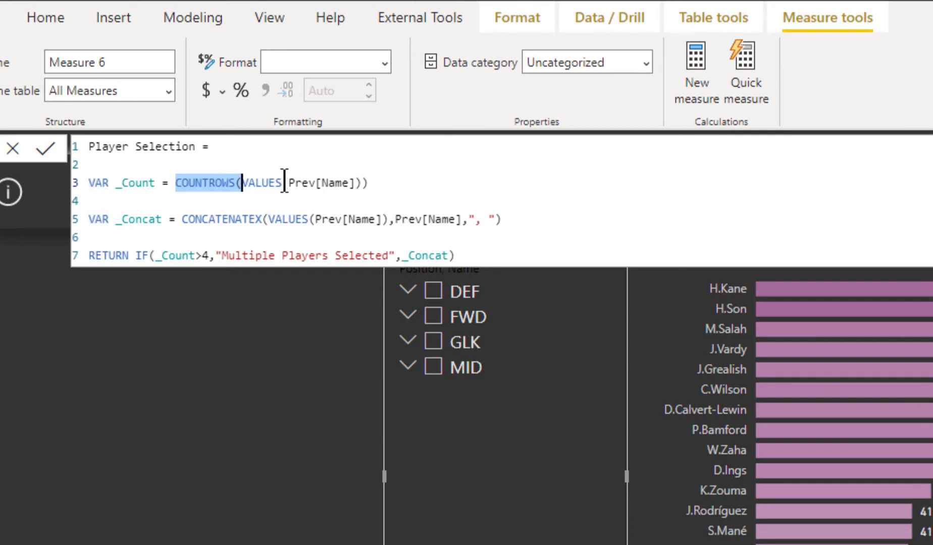
click(348, 183)
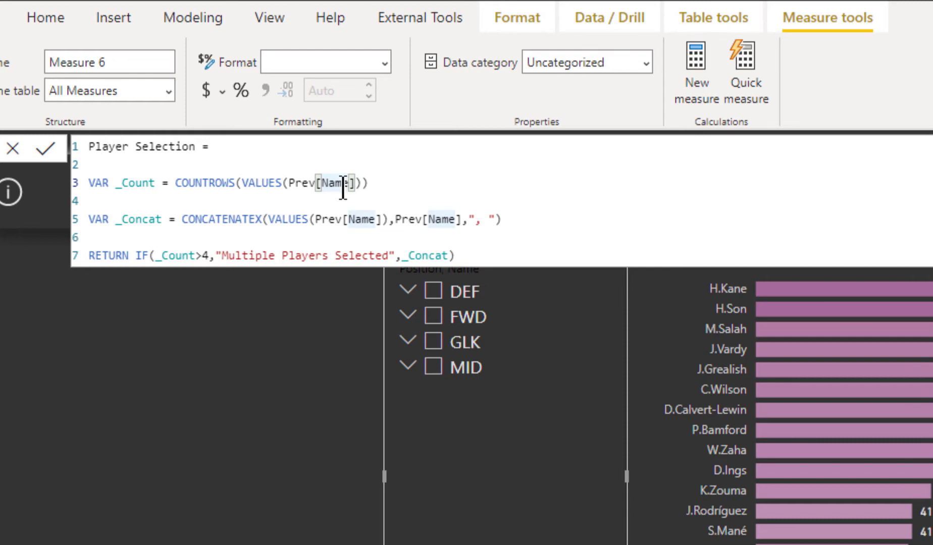
click(304, 183)
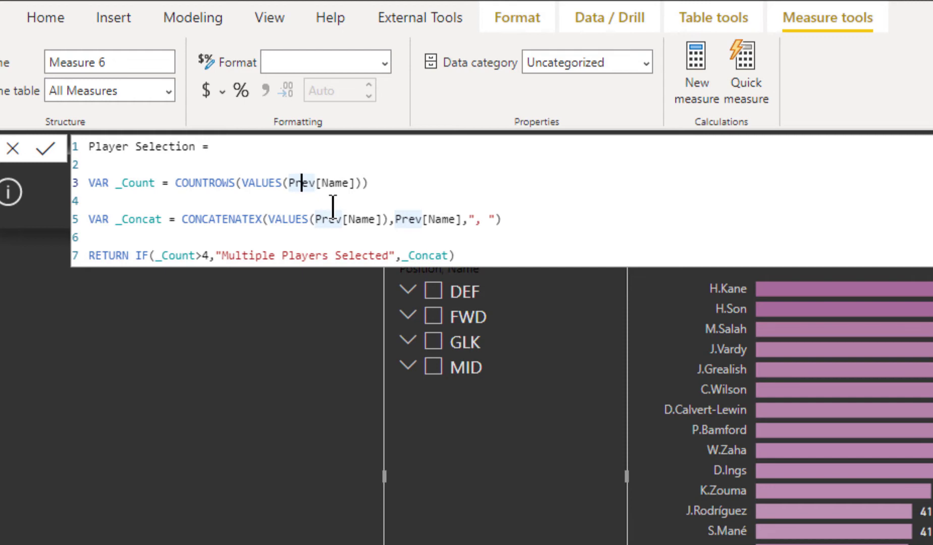
click(107, 183)
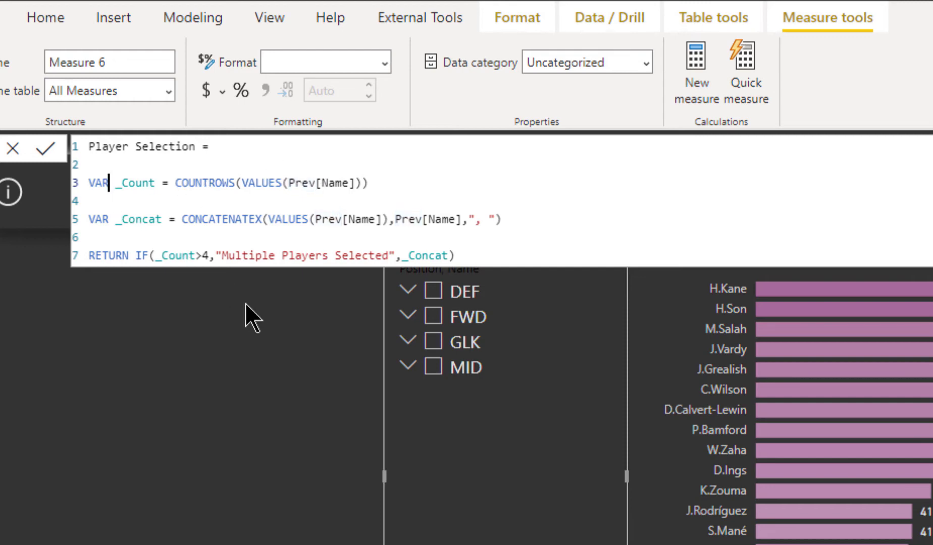
click(202, 183)
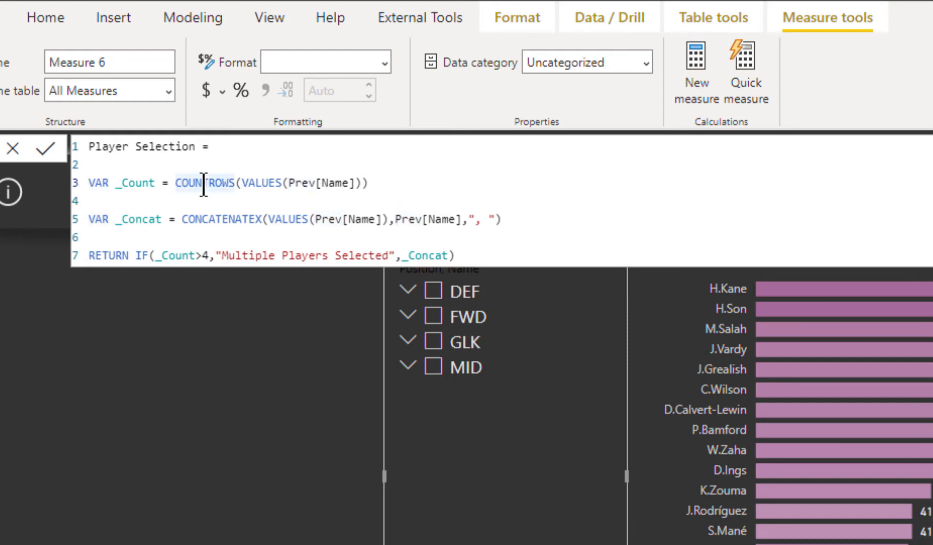
click(262, 182)
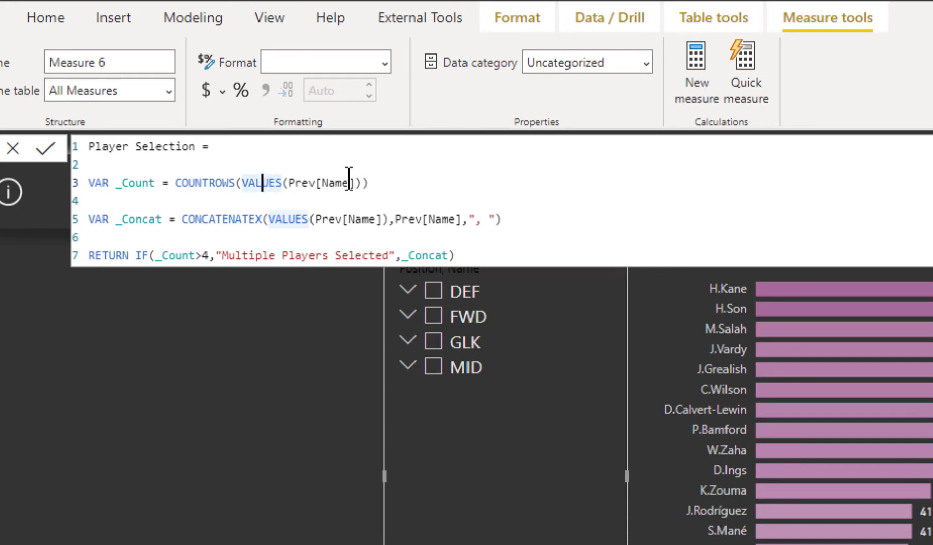
drag(349, 183, 326, 183)
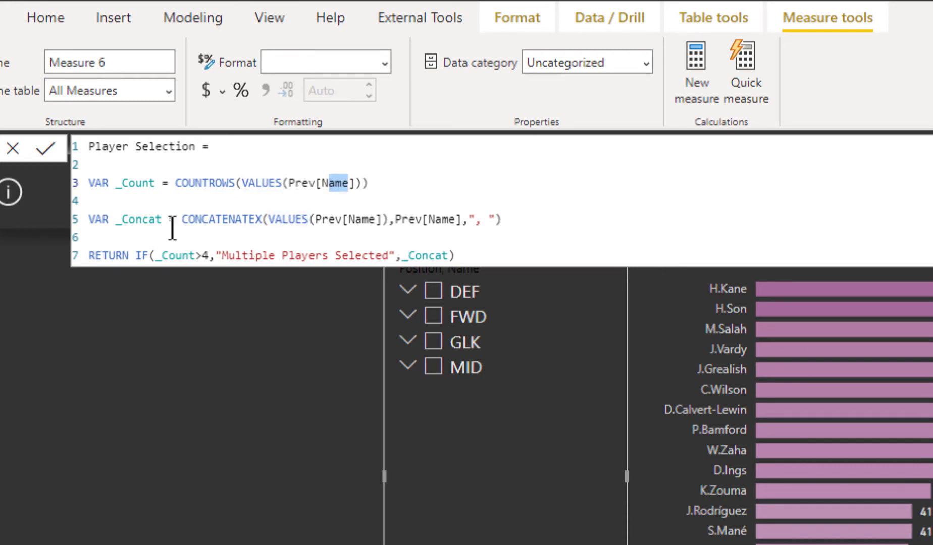
Step: Examine the _Concat variable's CONCATENATEX expression, including its VALUES table, Prev[Name] argument and comma delimiter
drag(188, 219, 258, 219)
click(258, 219)
click(308, 219)
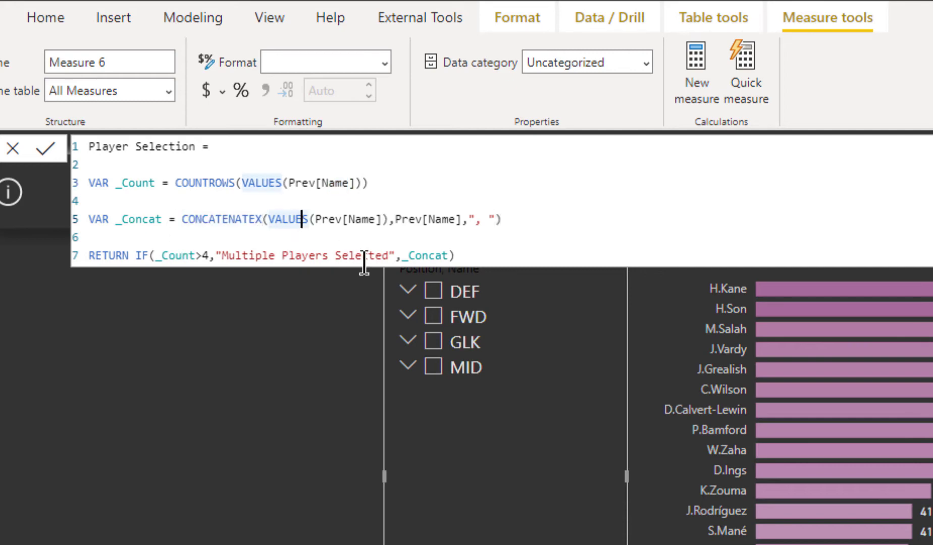
drag(314, 219, 460, 217)
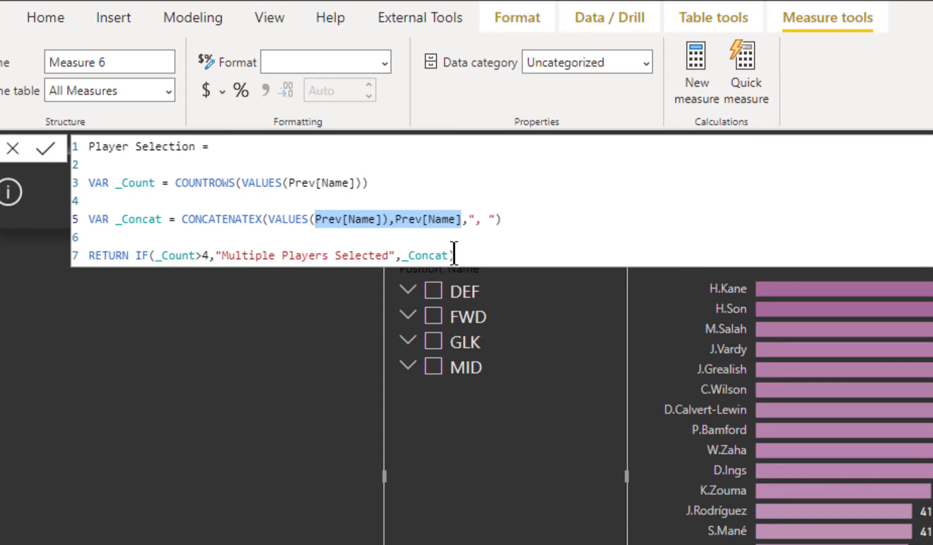
drag(475, 219, 480, 220)
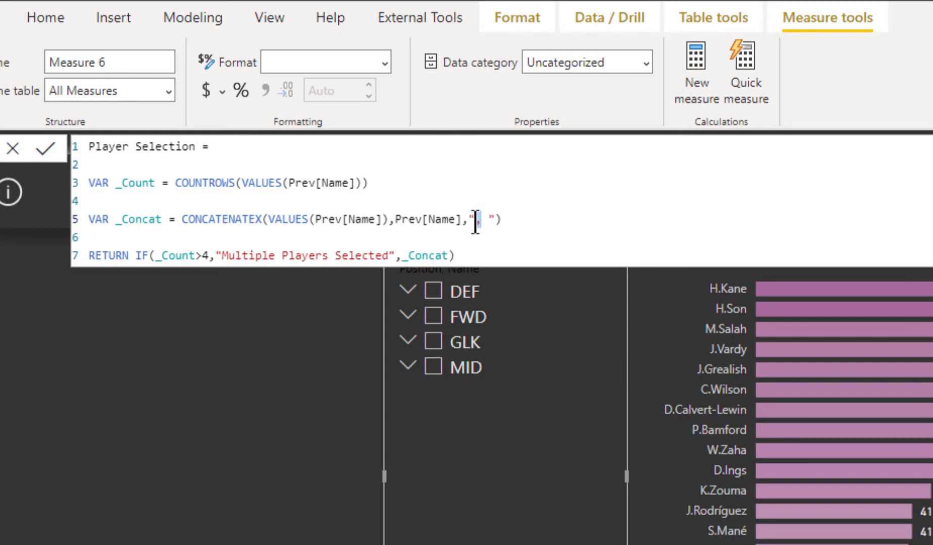
click(461, 260)
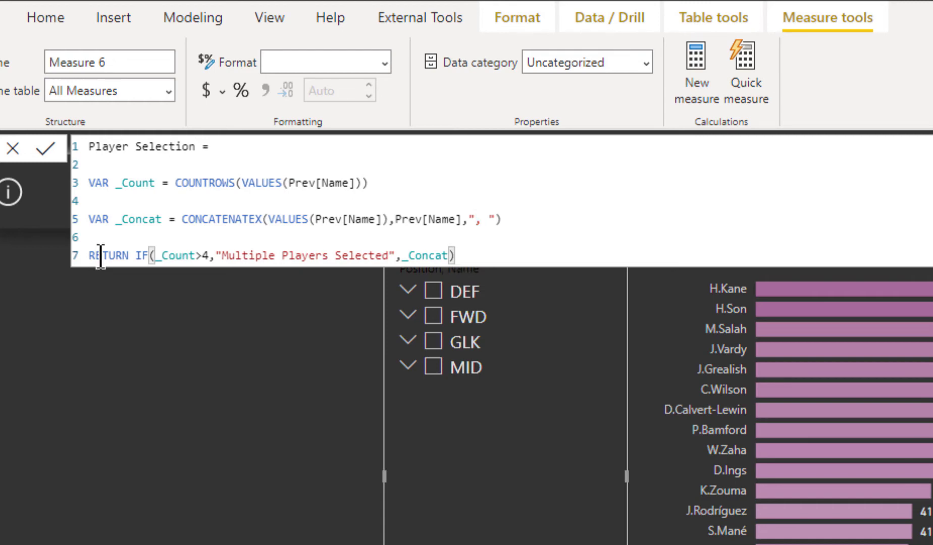
Step: Examine how the RETURN IF expression uses _Count, the threshold of 4, the multiple-players text and _Concat
drag(88, 255, 135, 251)
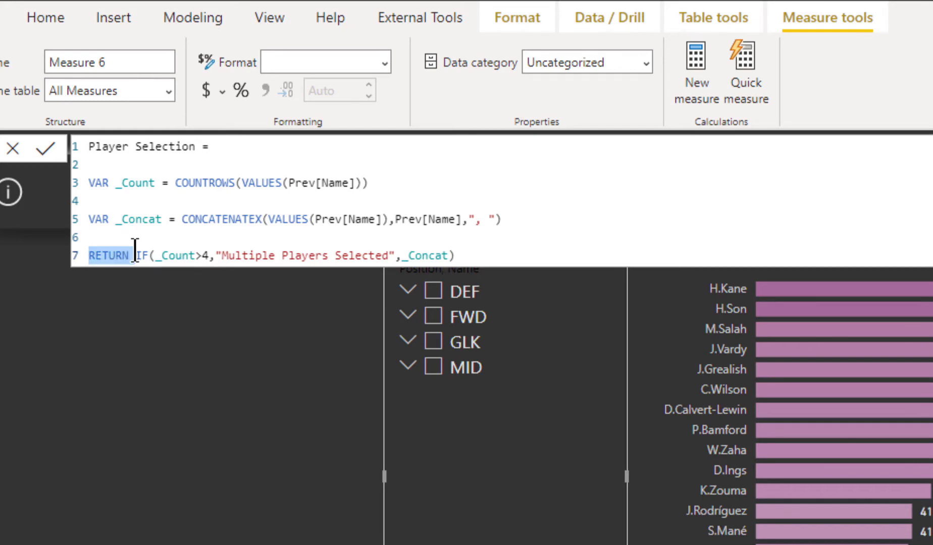
drag(122, 183, 371, 184)
triple_click(431, 180)
click(230, 183)
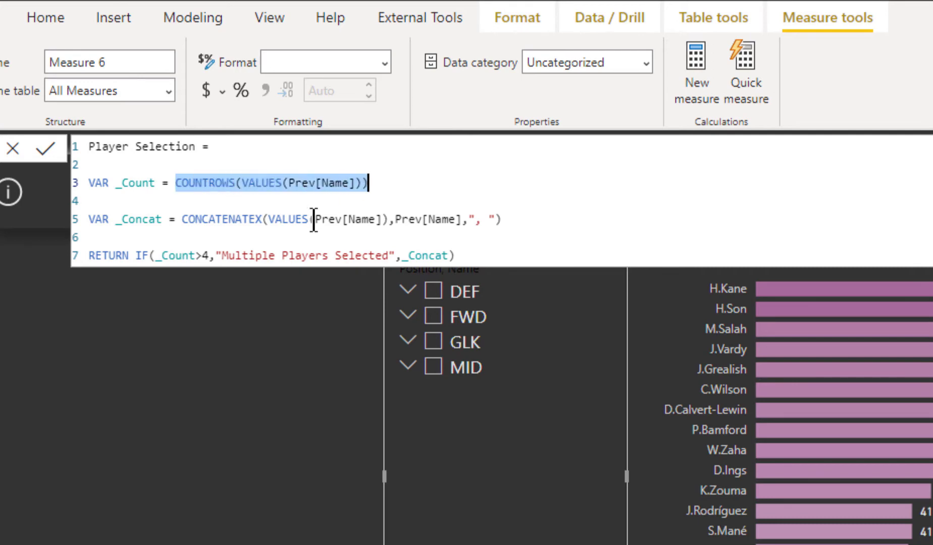
click(203, 259)
click(228, 258)
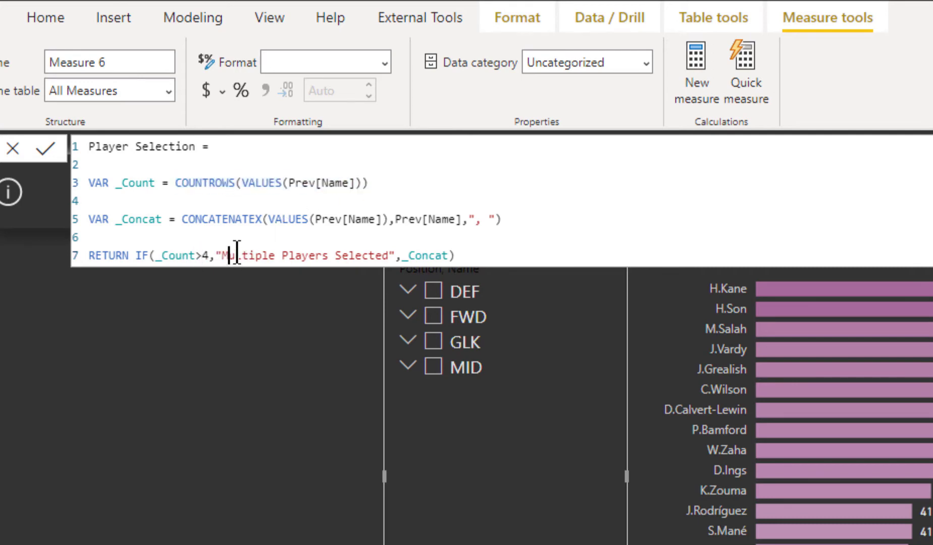
drag(237, 255, 360, 264)
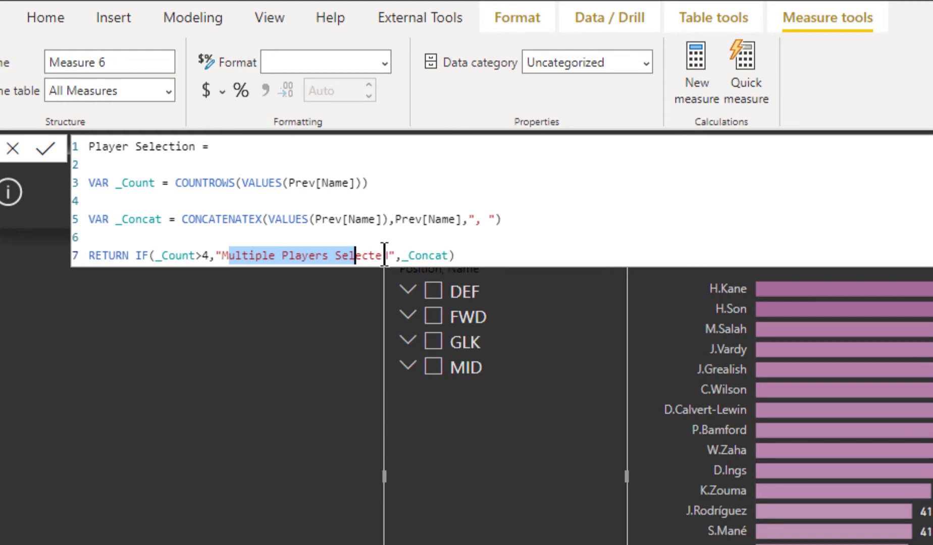
click(204, 255)
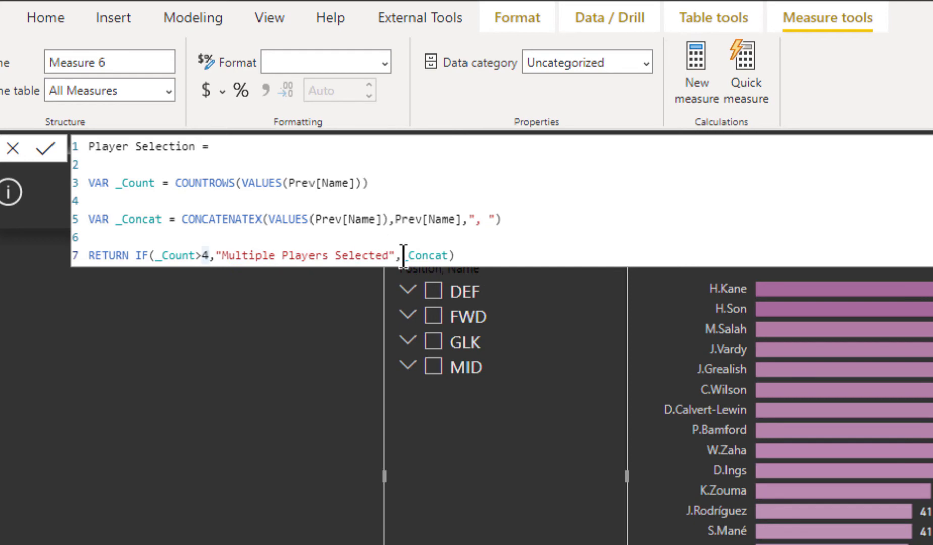
drag(403, 255, 448, 256)
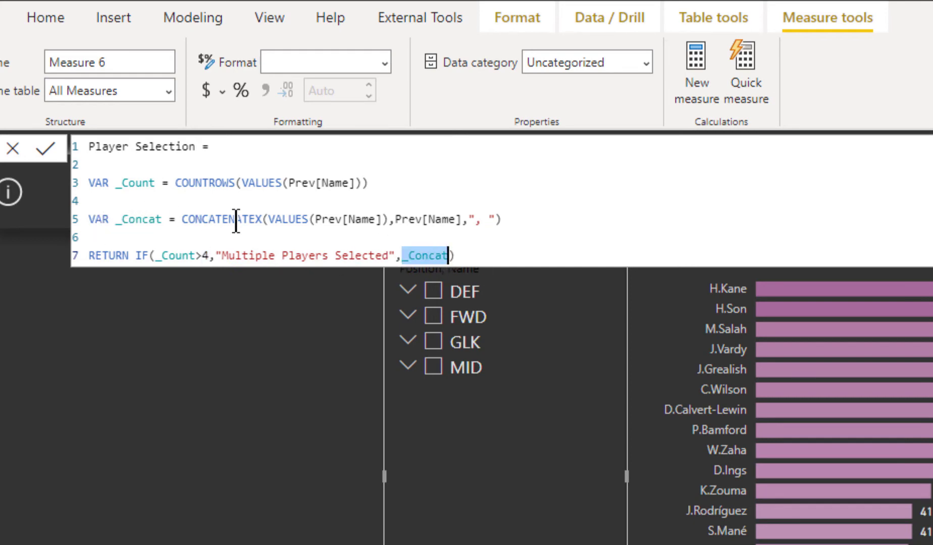
drag(185, 219, 395, 219)
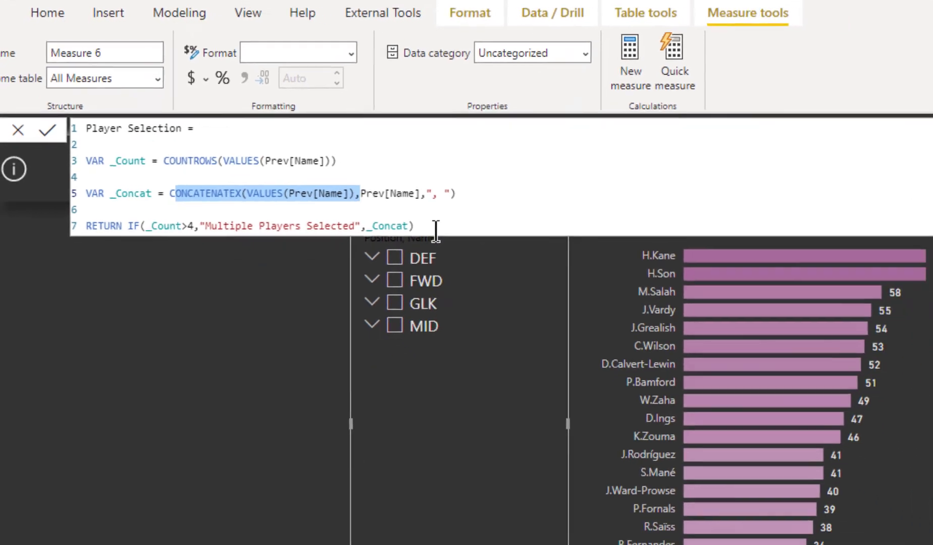
Step: Commit the Player Selection measure
click(479, 260)
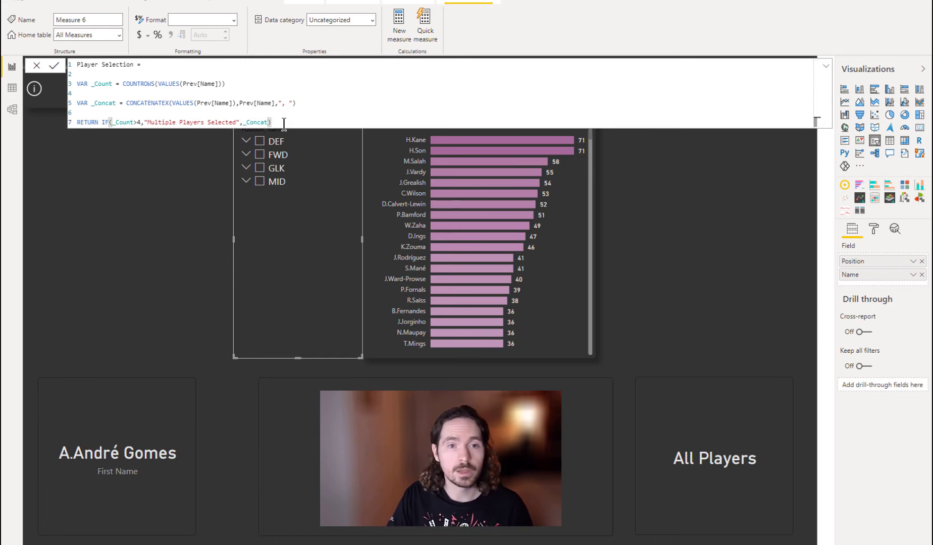
key(Return)
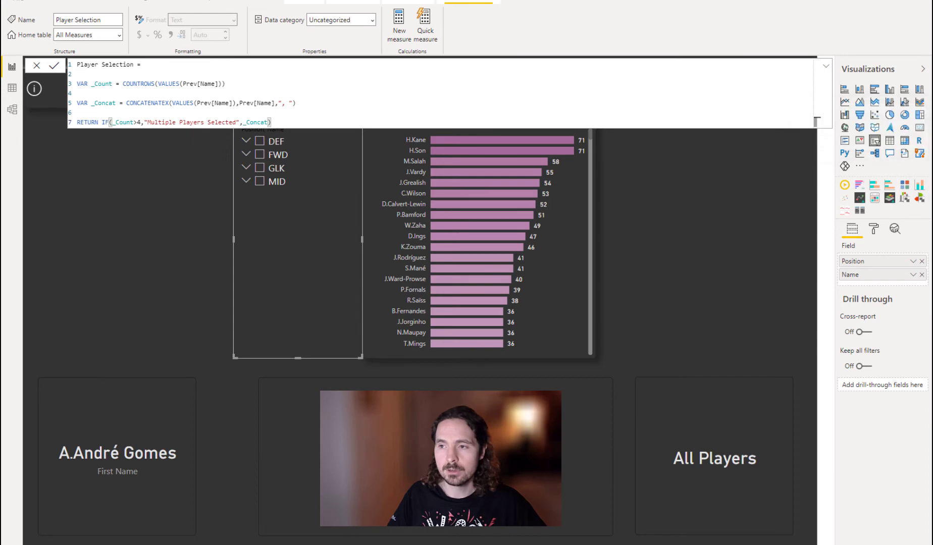
Step: Create a Pos Selected measure with _Count and comma-separated _Concat over Players[Position], returning "Multiple Positions Selected" above 3, otherwise _Concat
key(Return)
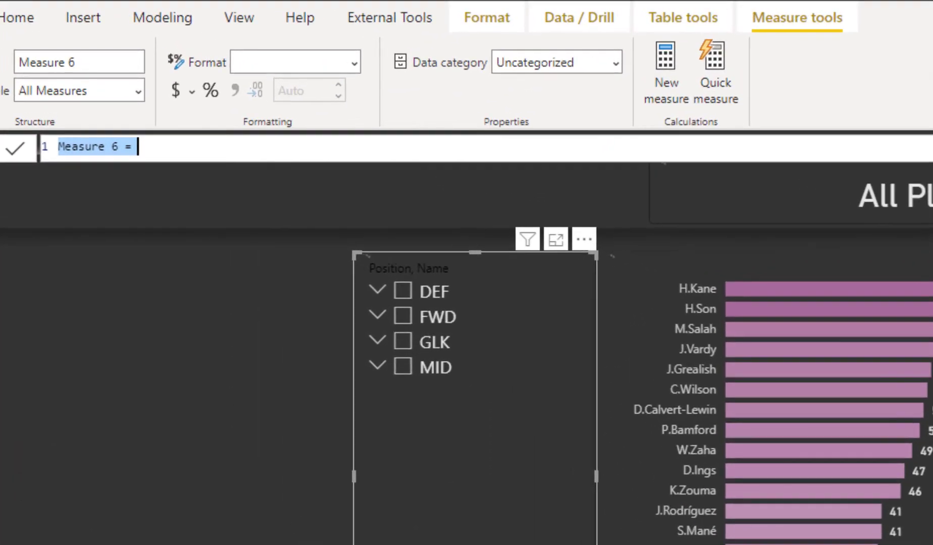
text(Pos Selected =  VAR _Count = COUNTROWS(VALUES(Players[Position]))  VAR _Concat = CONCATENATEX(VALUES(Players[Position]),Players[Position],", ")  RETURN IF(_Count>3,"Multiple Positions Selected",_Concat))
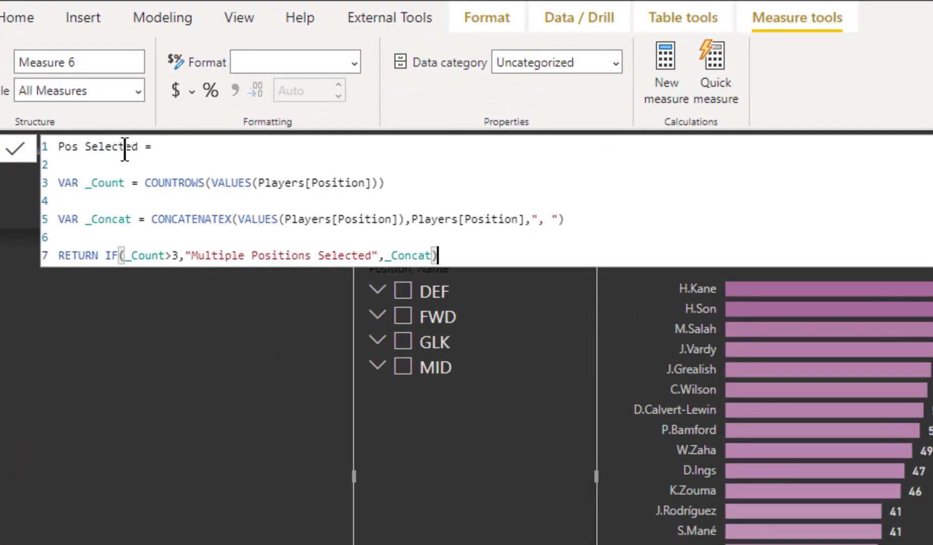
key(Return)
Step: Examine the Pos Selected measure's _Count, _Concat and RETURN IF expressions over Players[Position]
drag(59, 183, 240, 184)
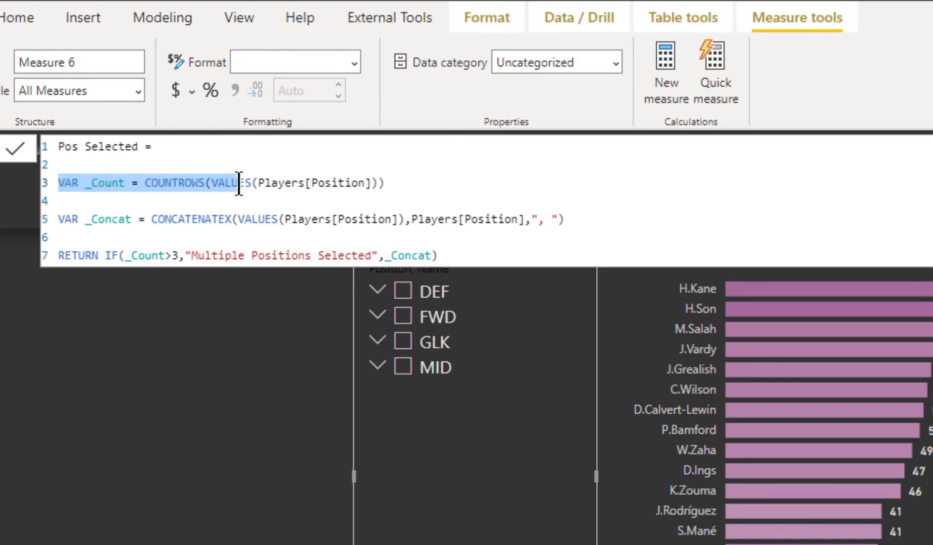
click(137, 202)
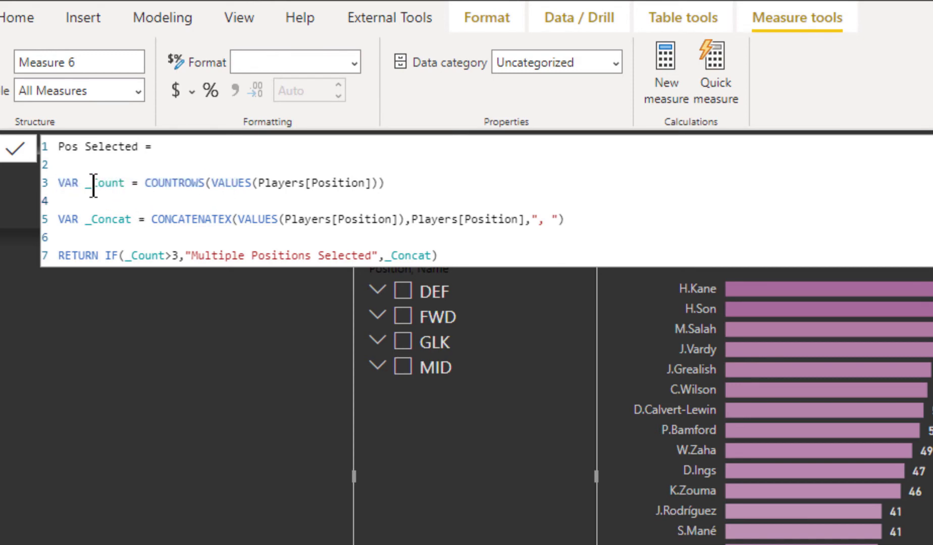
drag(146, 184, 392, 187)
click(392, 187)
click(255, 219)
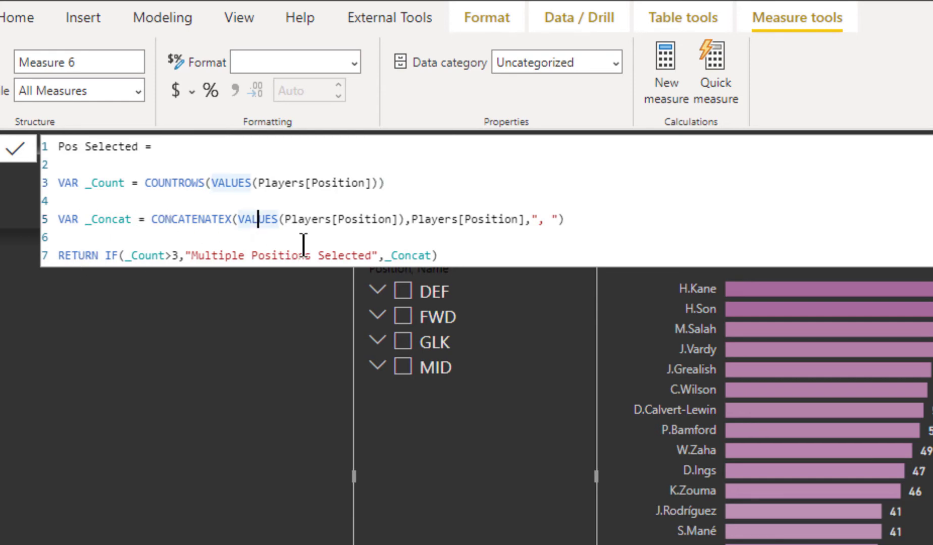
drag(291, 219, 532, 218)
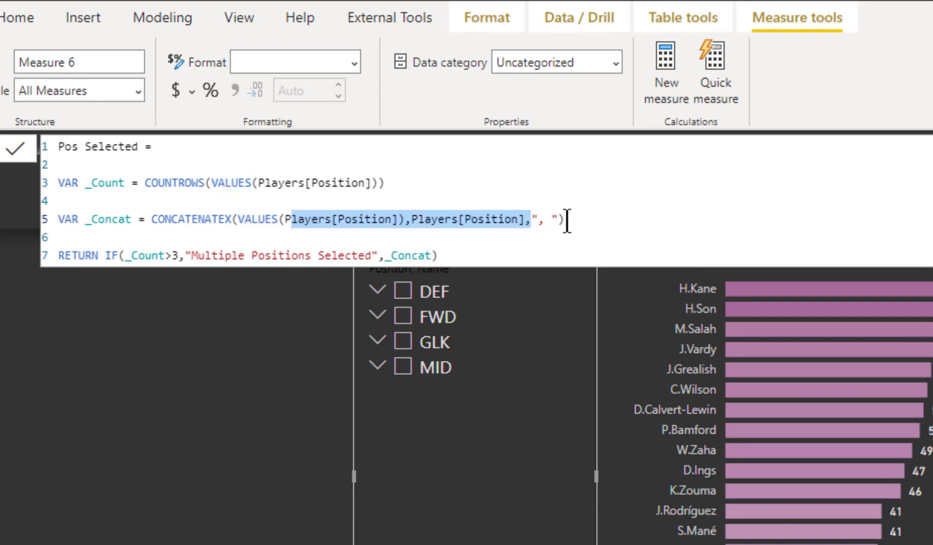
click(635, 223)
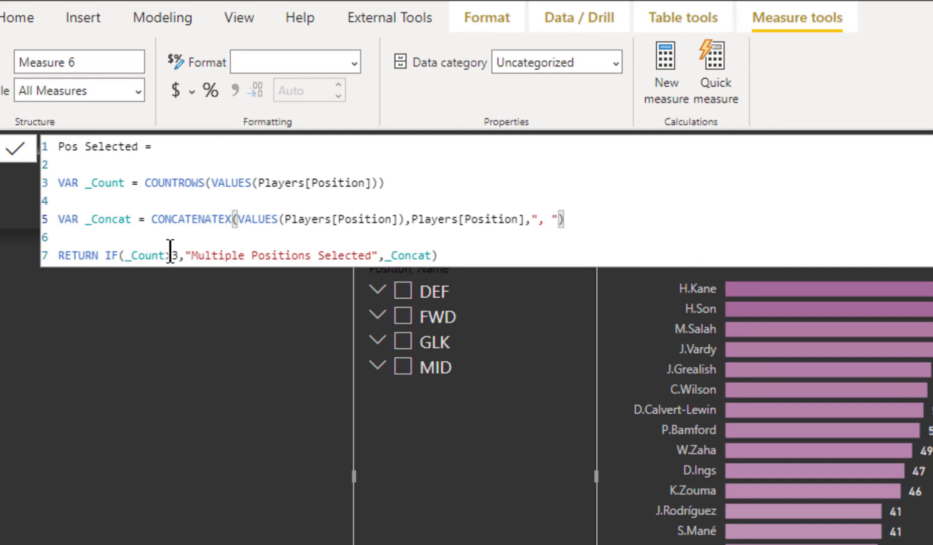
drag(166, 255, 427, 255)
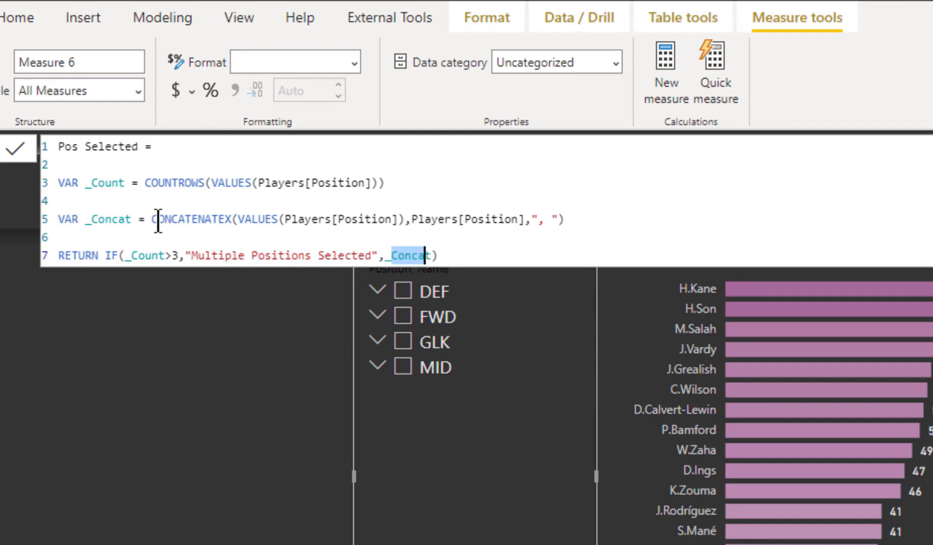
drag(157, 222, 445, 222)
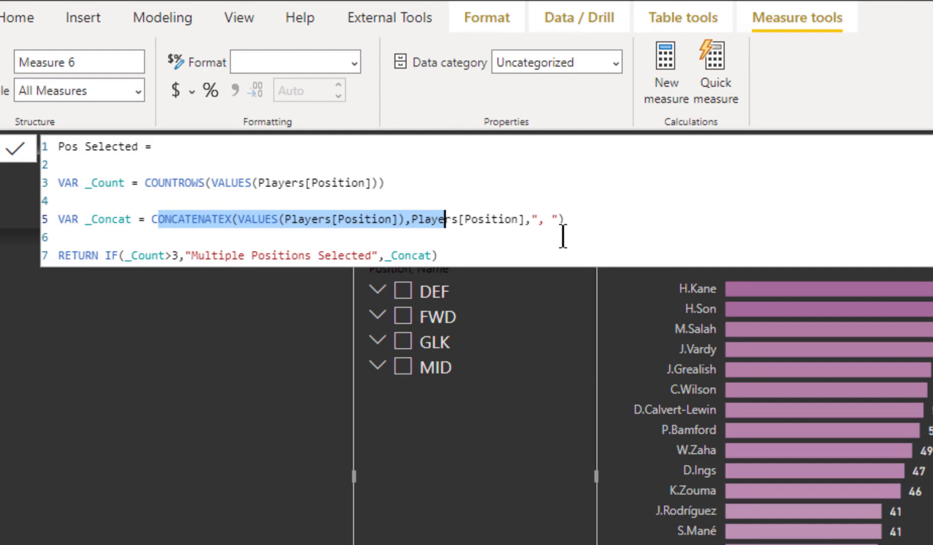
Step: Commit the Pos Selected measure
click(649, 248)
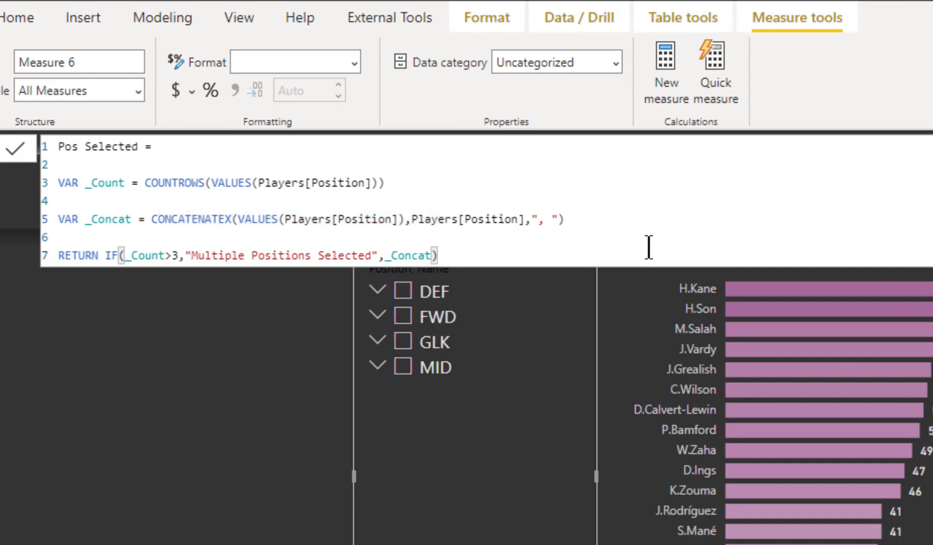
key(Return)
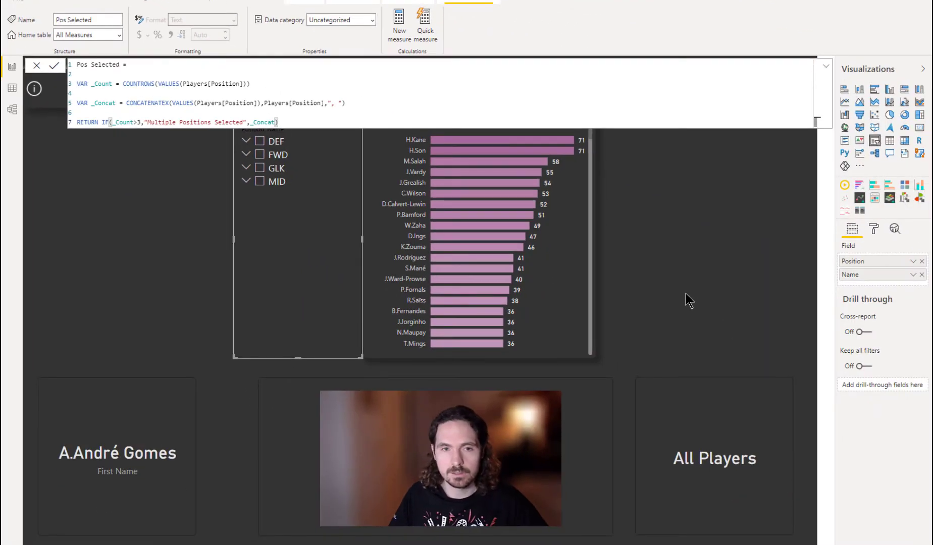
click(687, 293)
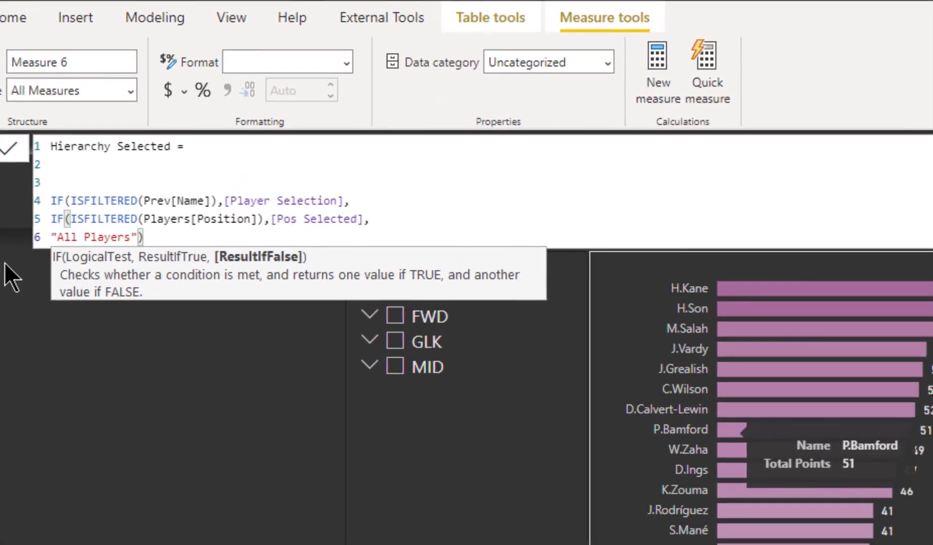
Step: Create a Hierarchy Selected measure returning [Player Selection] when Prev[Name] is filtered, [Pos Selected] when Players[Position] is filtered, otherwise "All Players"
click(116, 182)
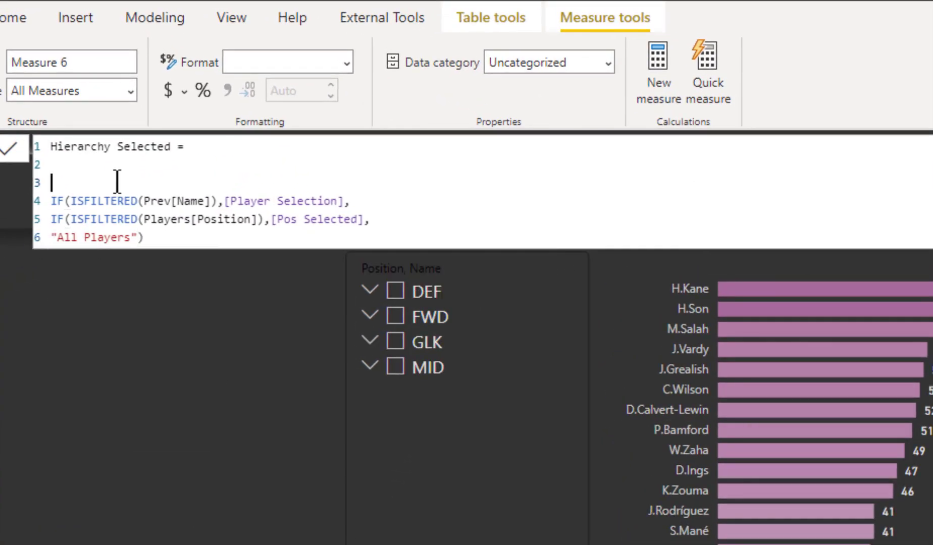
click(381, 197)
key(Return)
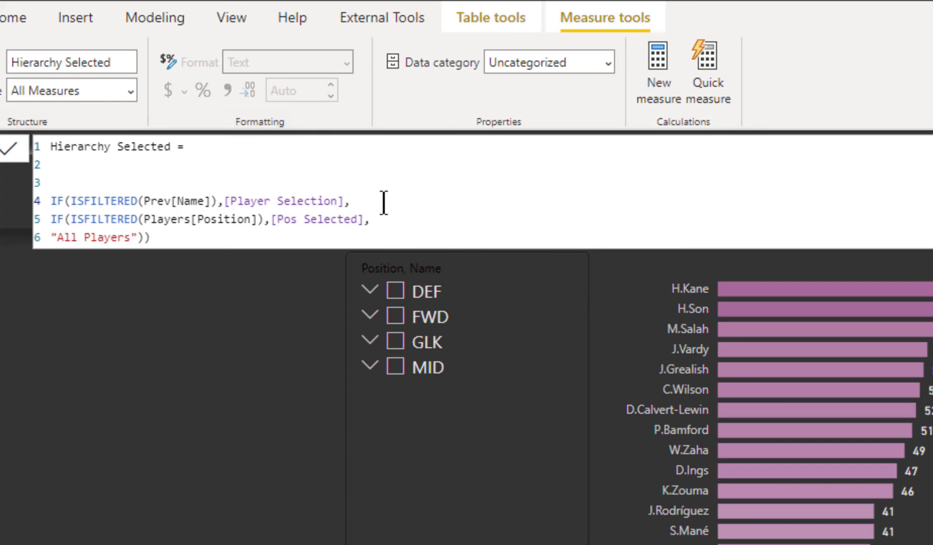
key(Return)
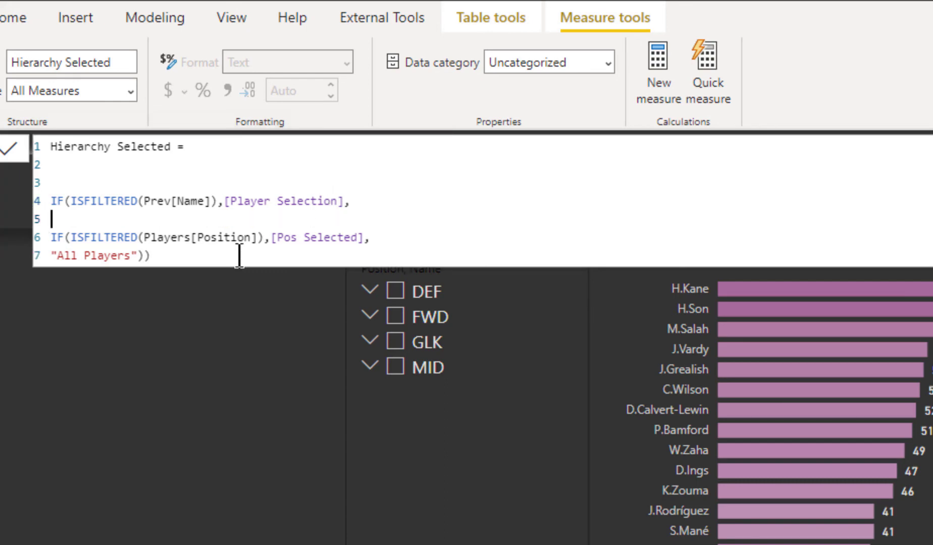
Step: Examine the nested ISFILTERED conditions on Prev[Name] and Players[Position] and the measures they return in Hierarchy Selected
double_click(55, 201)
drag(75, 200, 373, 196)
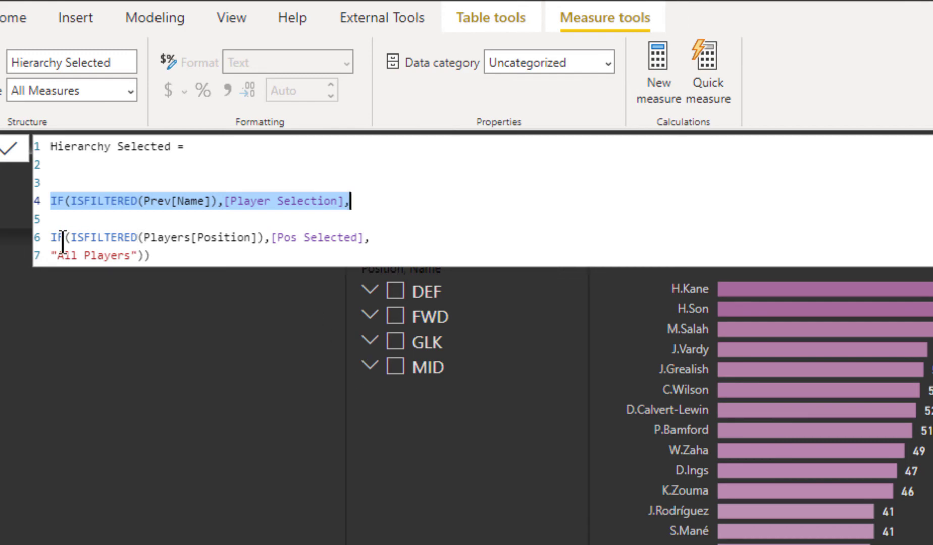
drag(53, 237, 366, 238)
drag(351, 201, 65, 202)
click(179, 256)
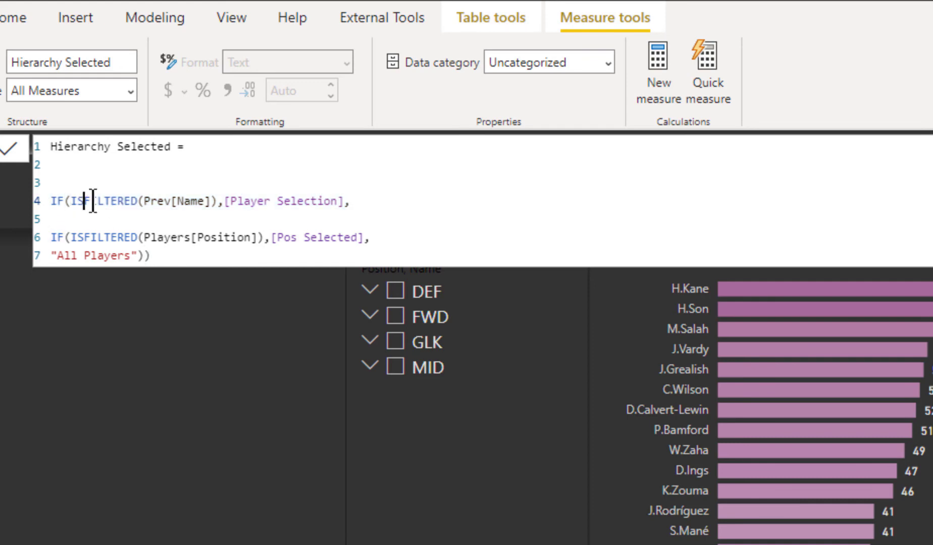
drag(84, 201, 204, 201)
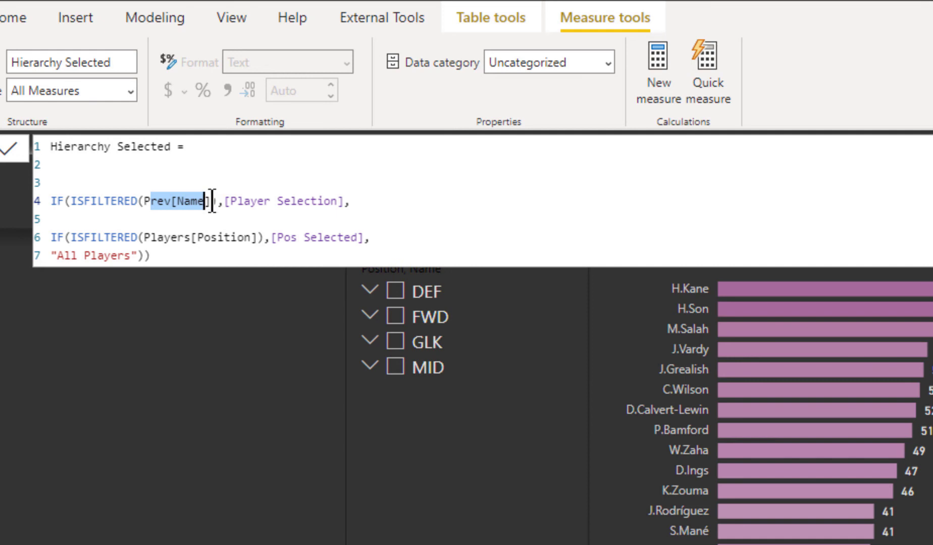
drag(227, 204, 325, 205)
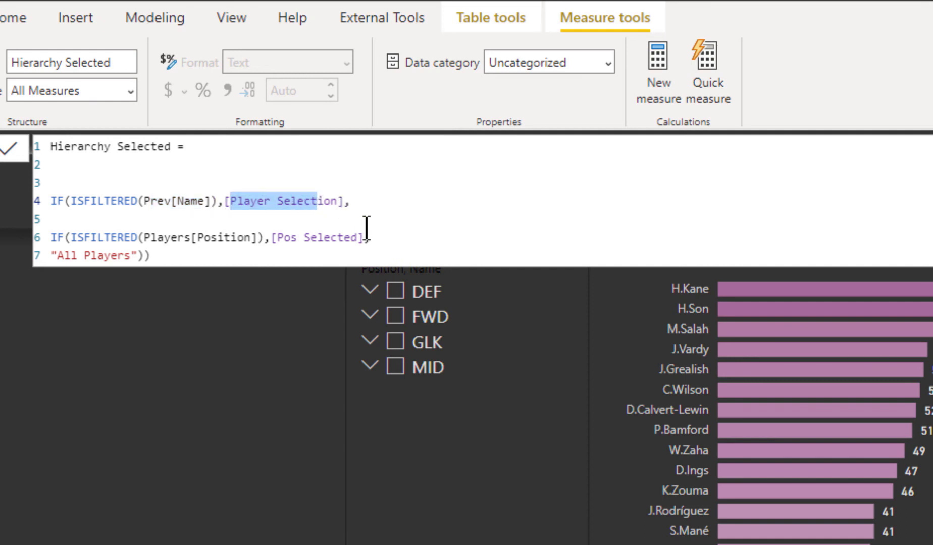
click(369, 204)
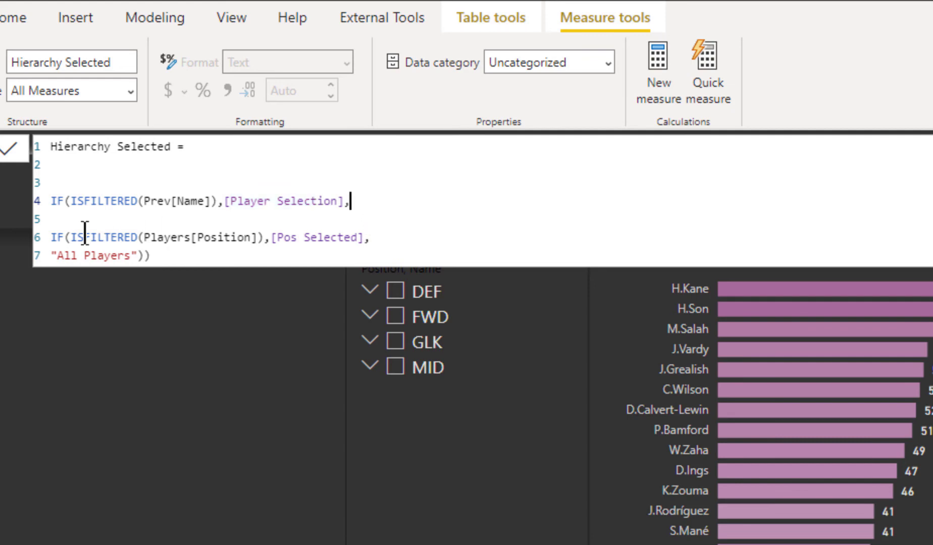
drag(84, 238, 341, 238)
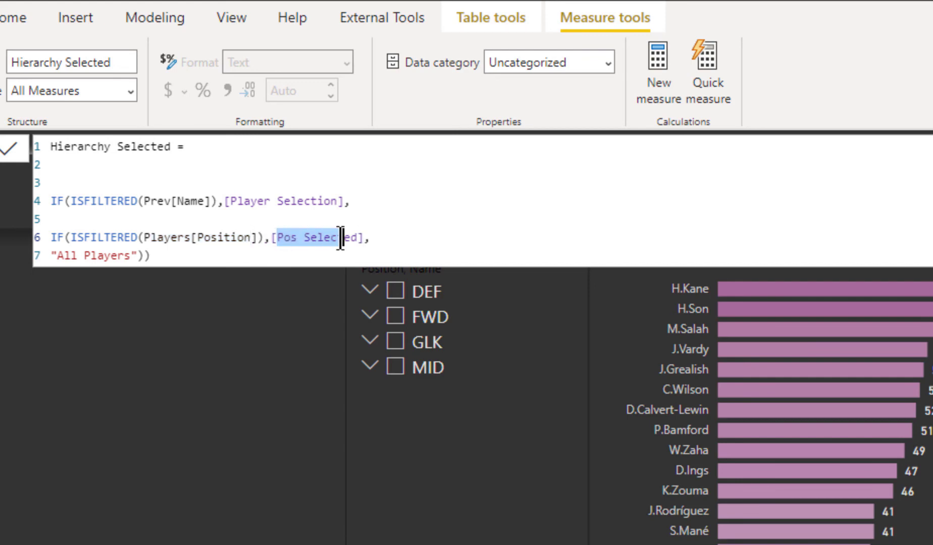
Step: Commit the Hierarchy Selected measure
click(199, 253)
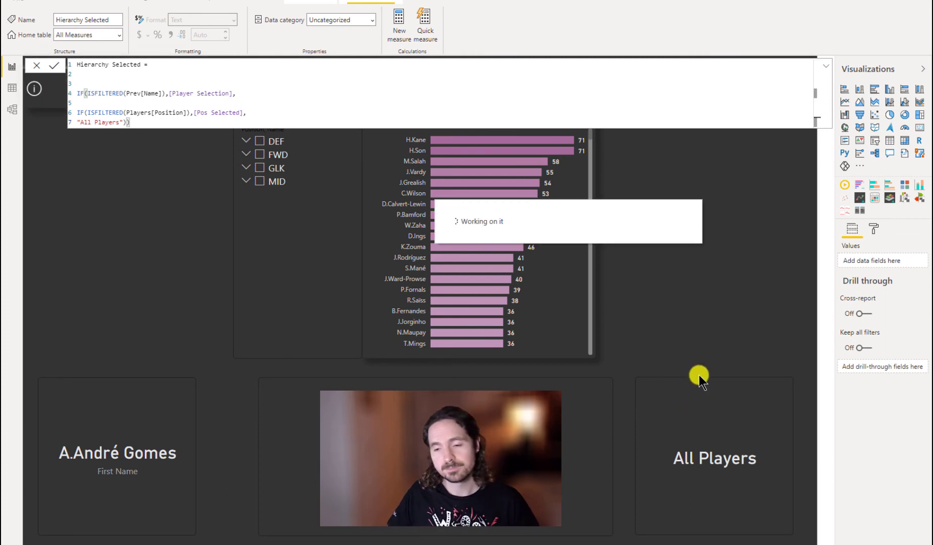
click(673, 326)
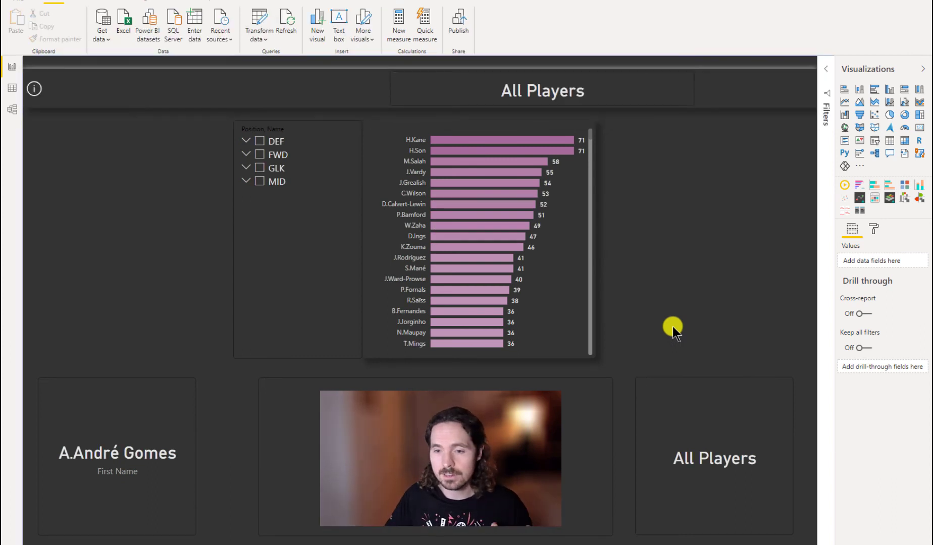
Step: Duplicate the existing All Players card, place the copy beside the bar chart and set its field to Hierarchy Selected
click(681, 414)
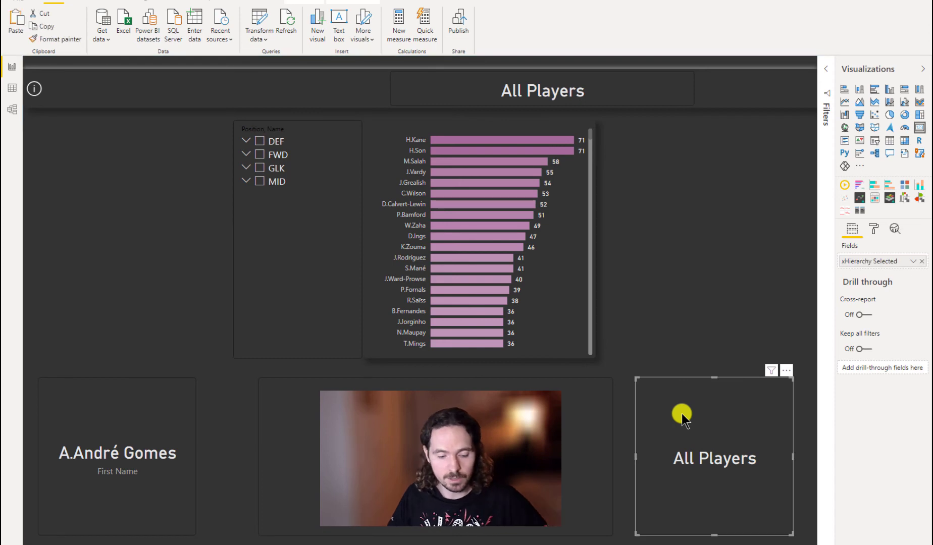
key(ctrl+c)
key(ctrl+v)
drag(684, 419, 666, 185)
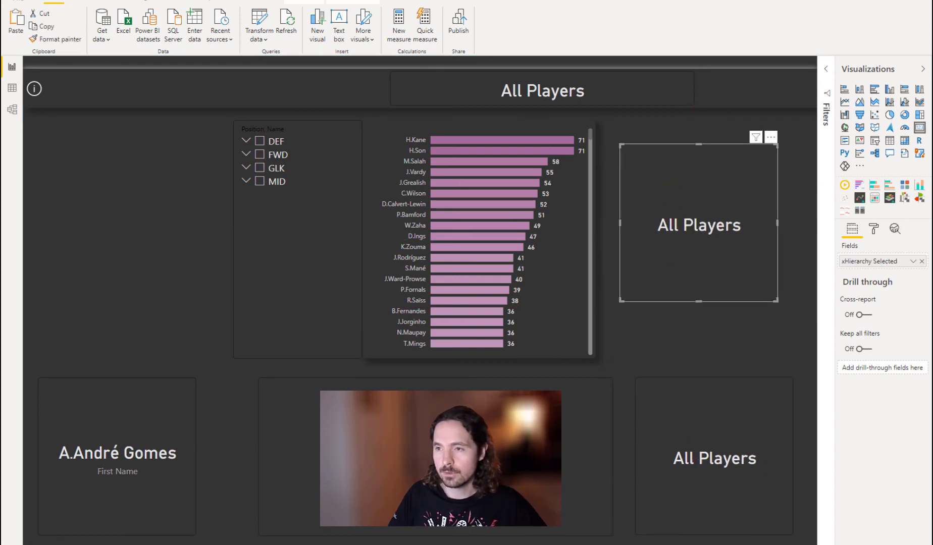
drag(932, 195, 882, 263)
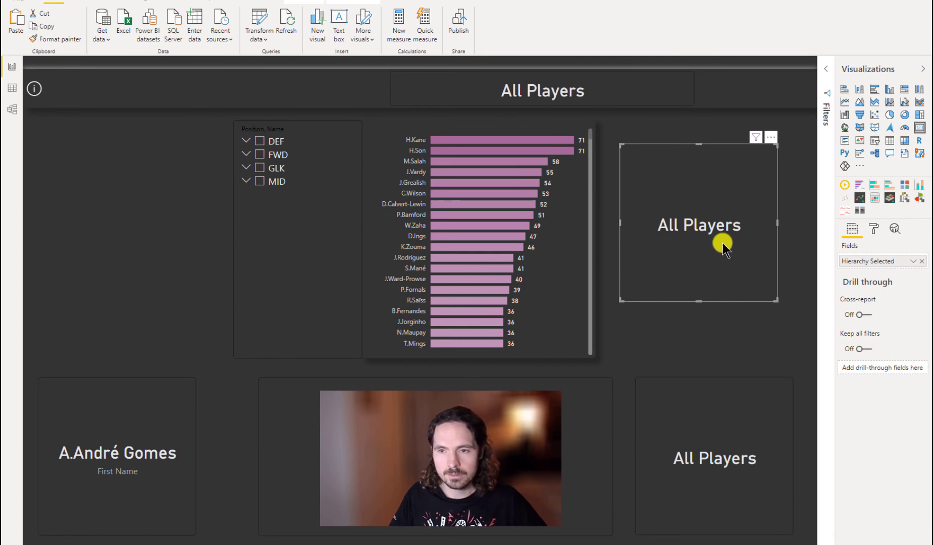
Step: Place a copy of the Hierarchy Selected card beside the slicer and replace its field with Player Selection
drag(722, 243, 143, 203)
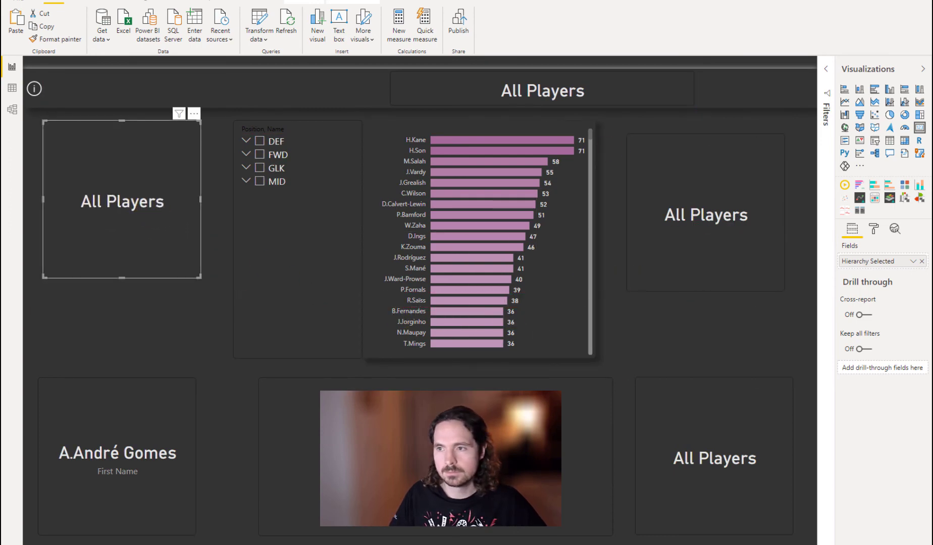
drag(932, 169, 896, 270)
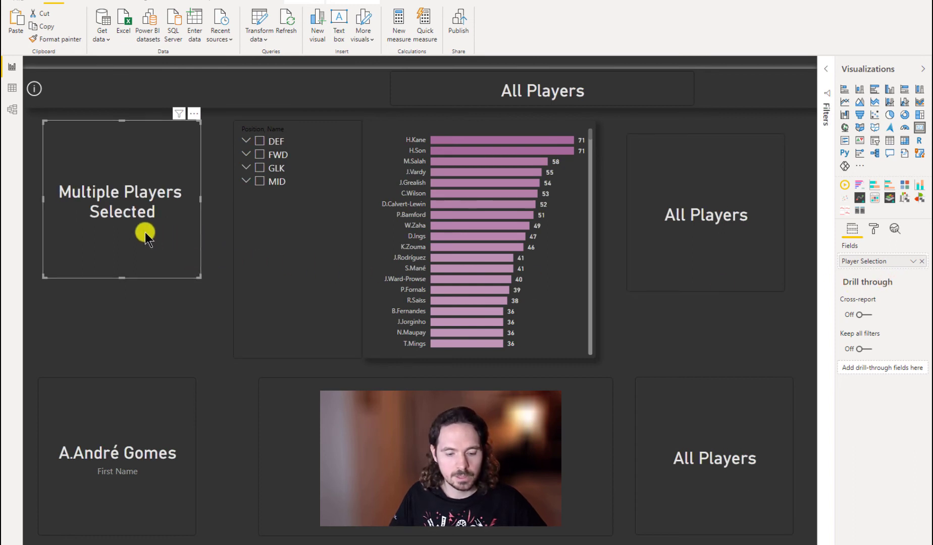
Step: Duplicate the Player Selection card, place the copy below it and replace its field with Pos Selected
key(ctrl+c)
key(ctrl+v)
drag(145, 232, 151, 359)
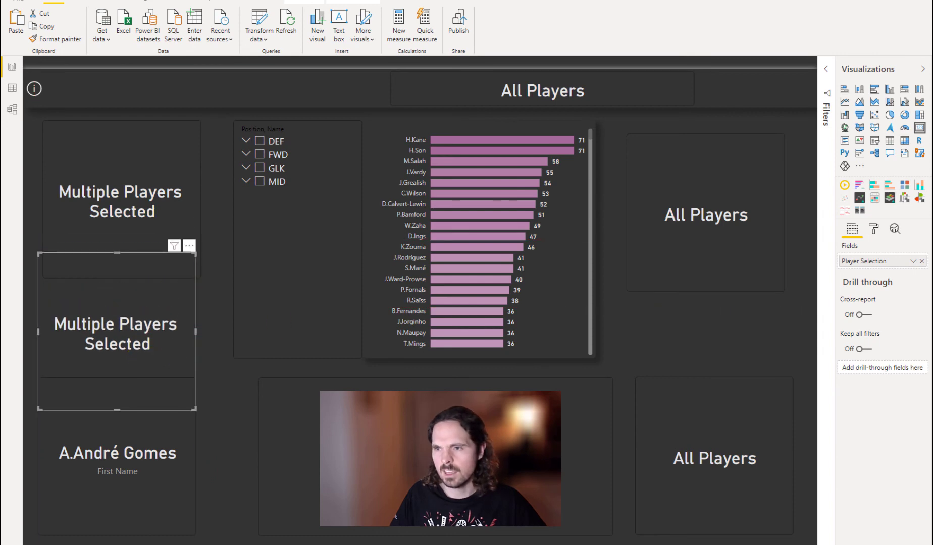
drag(932, 229, 880, 263)
Step: Delete the First Name card and move the Pos Selected card down into the freed space
click(138, 495)
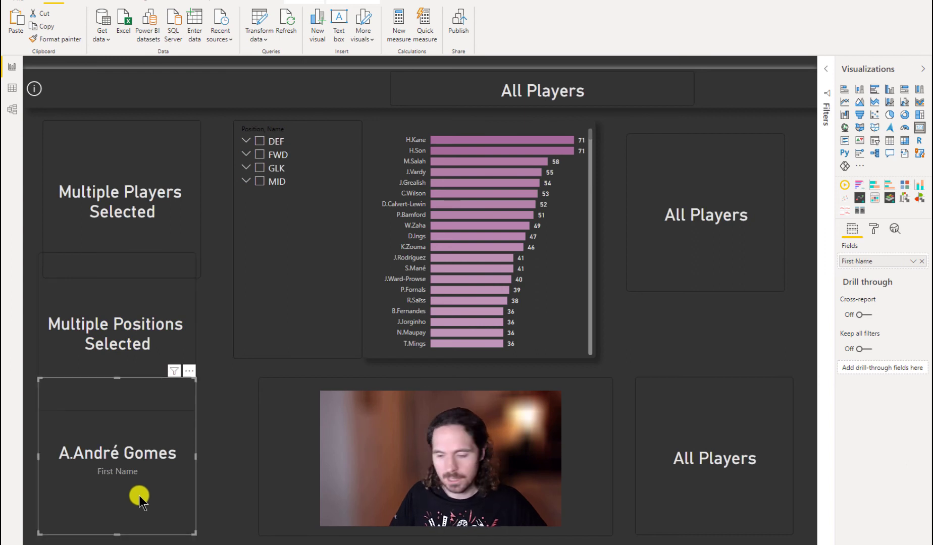
key(Delete)
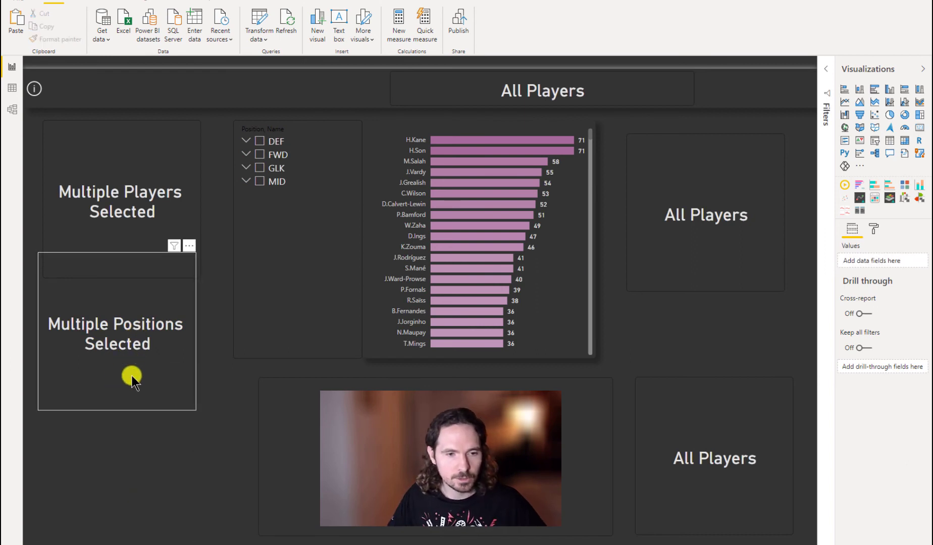
drag(132, 376, 147, 439)
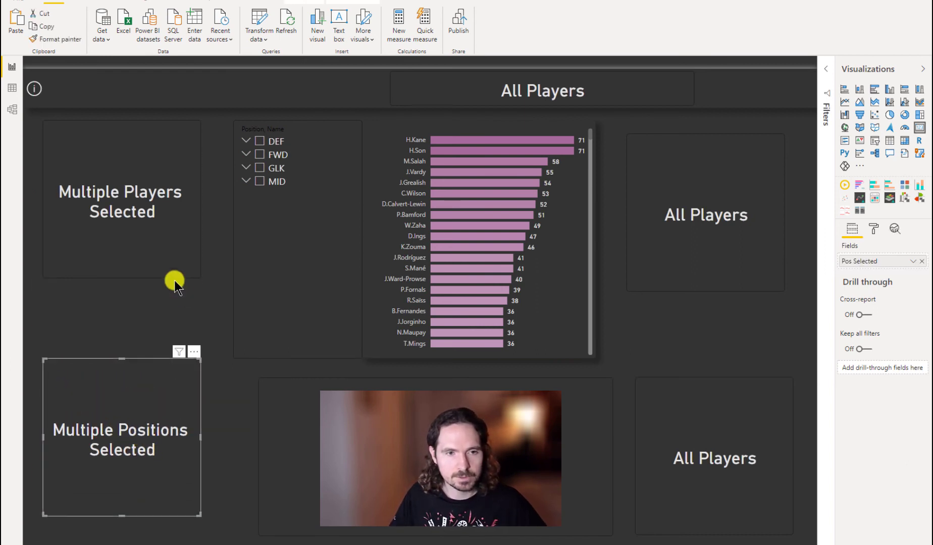
Step: Turn on the category label for the Pos Selected, Player Selection and Hierarchy Selected cards together
ctrl+click(174, 275)
ctrl+click(719, 271)
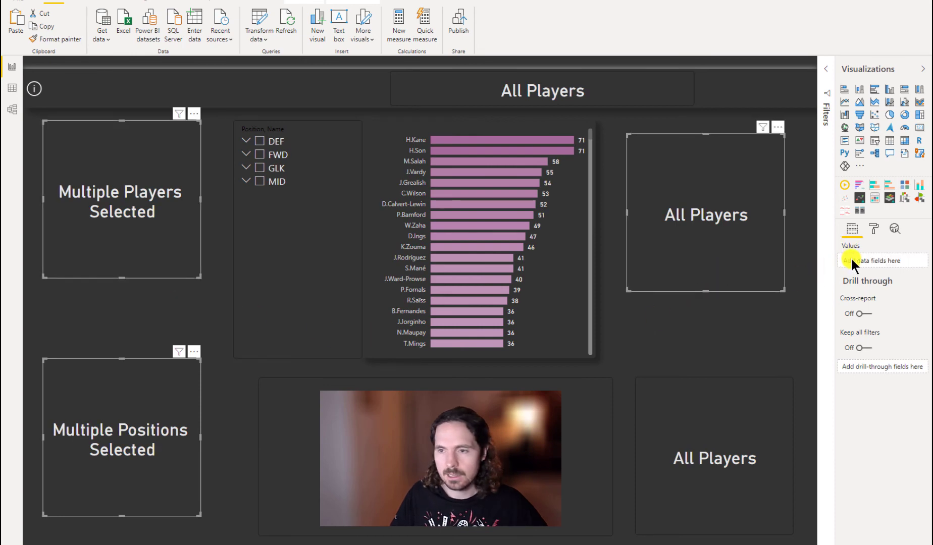
click(872, 228)
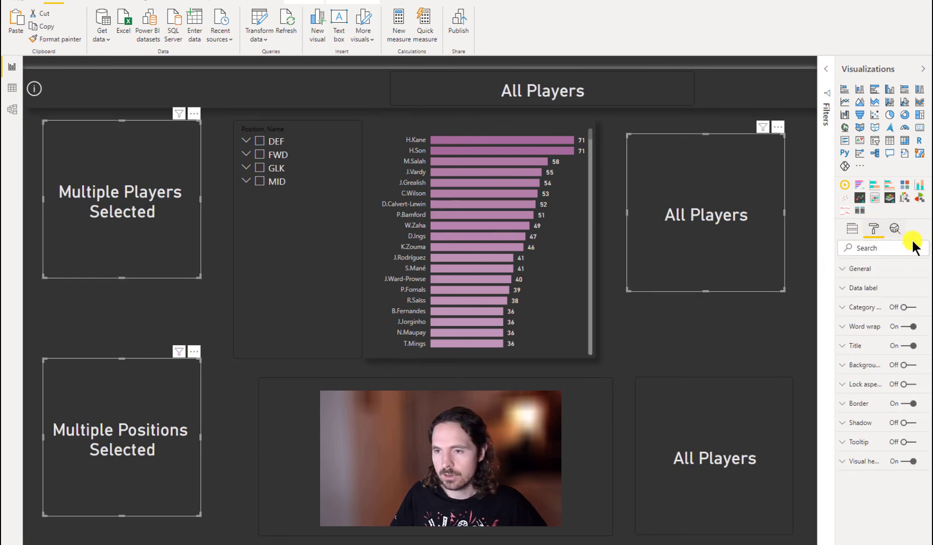
click(908, 306)
click(695, 319)
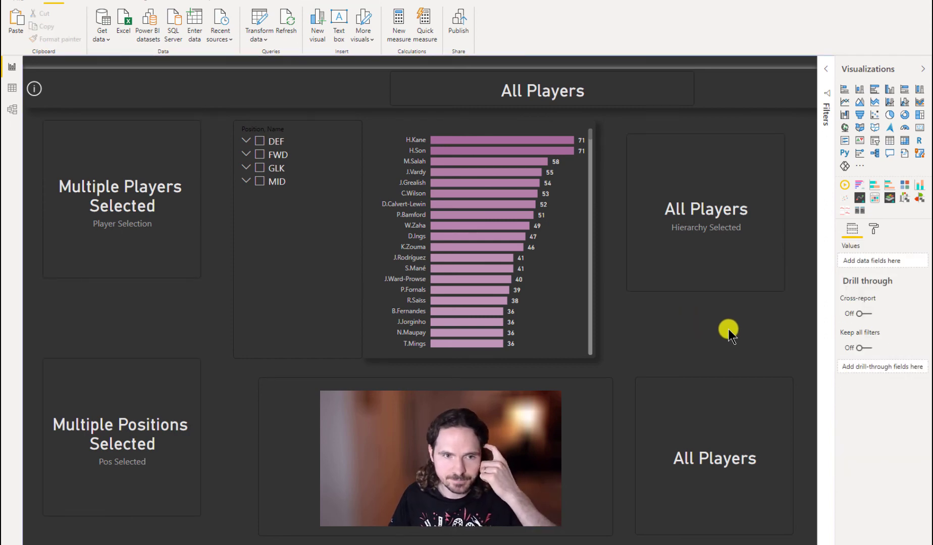
Step: Filter the hierarchy slicer to DEF and compare the Player Selection, Pos Selected and Hierarchy Selected cards
click(172, 136)
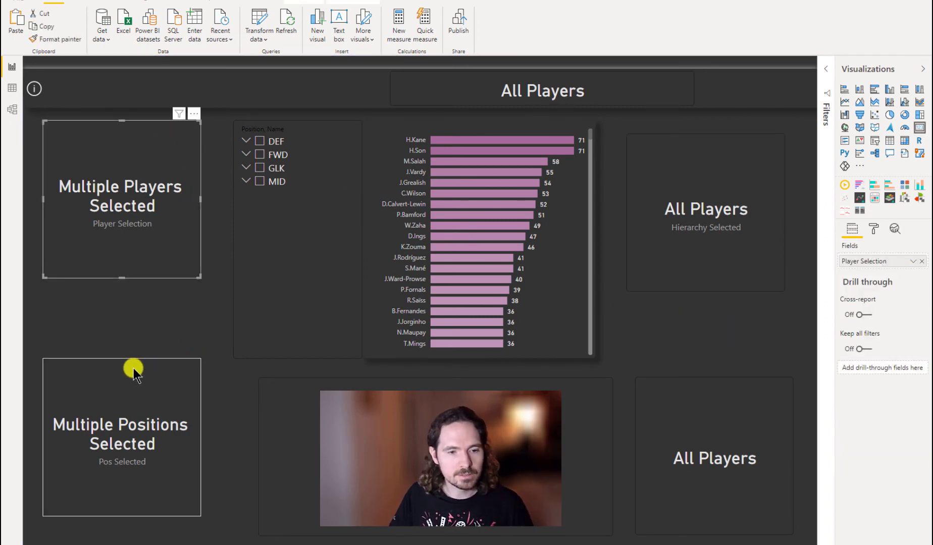
click(292, 250)
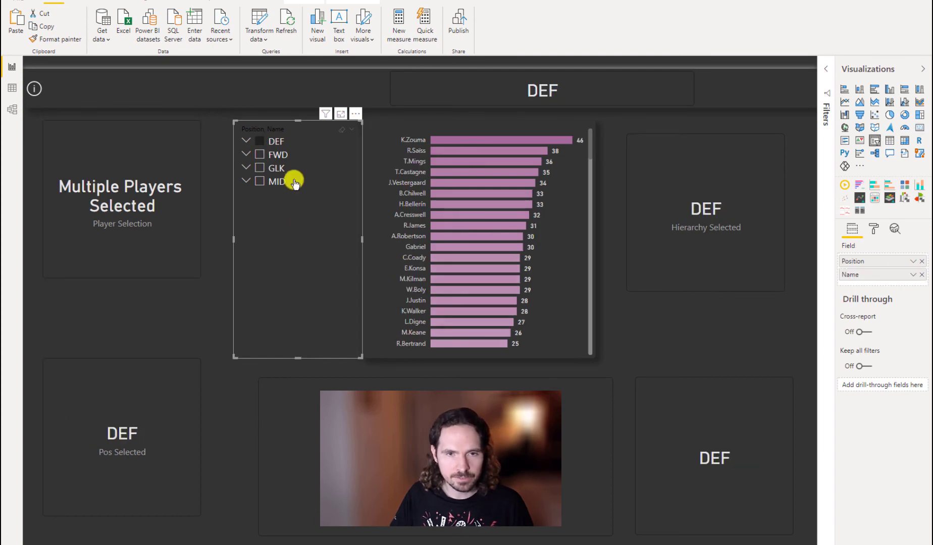
click(164, 465)
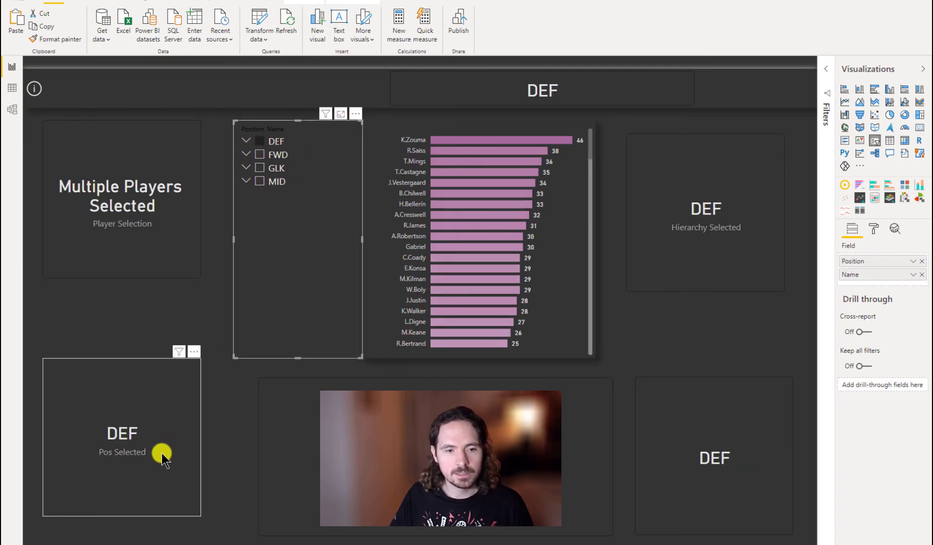
click(636, 220)
click(64, 493)
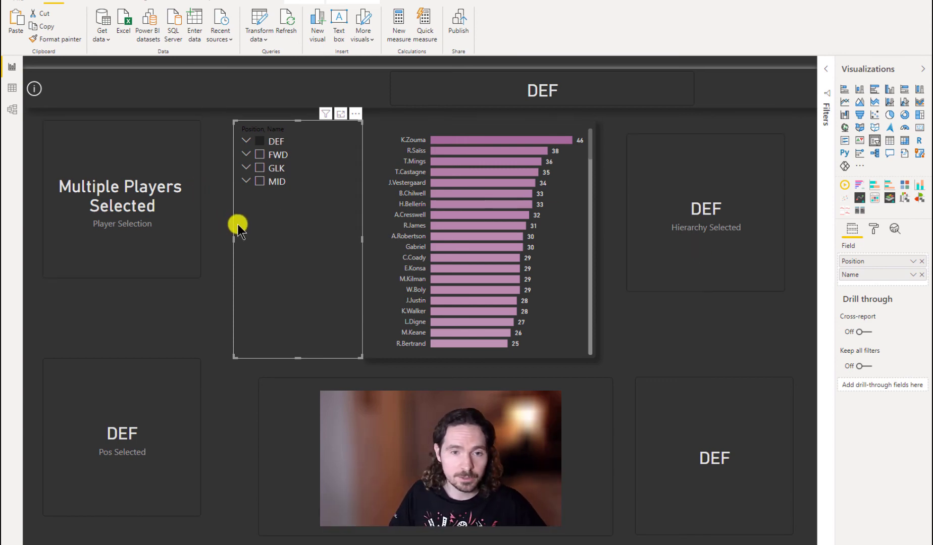
Step: Add the player A.Martial under FWD to the slicer's DEF selection and check the measure cards
click(246, 153)
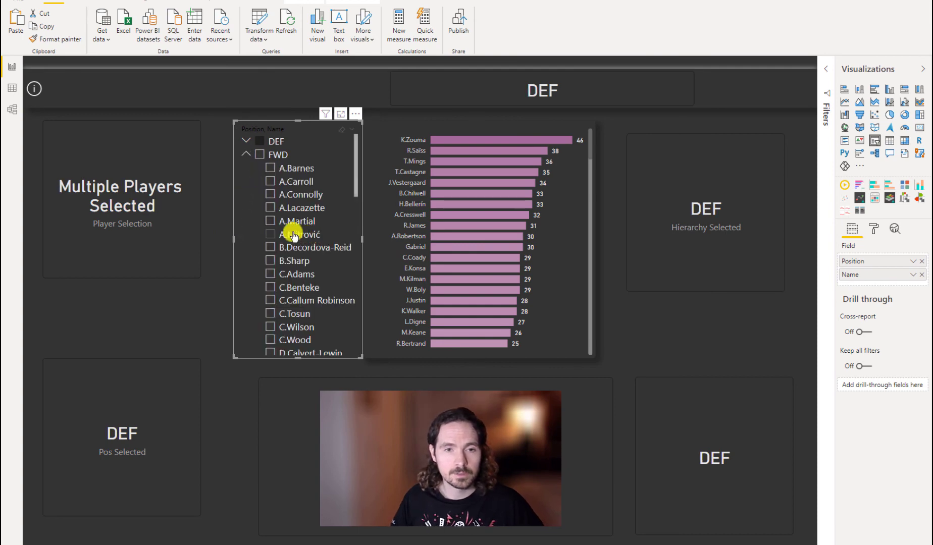
click(272, 222)
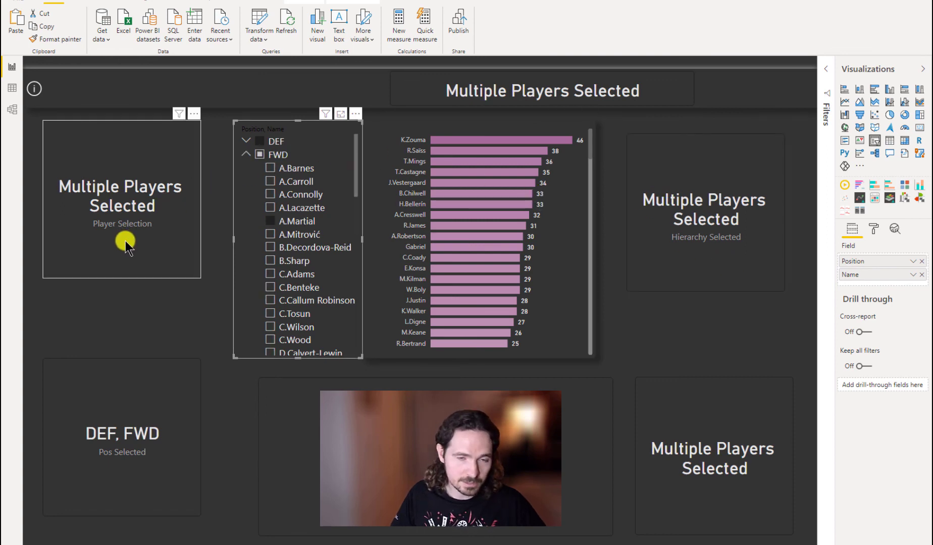
click(246, 153)
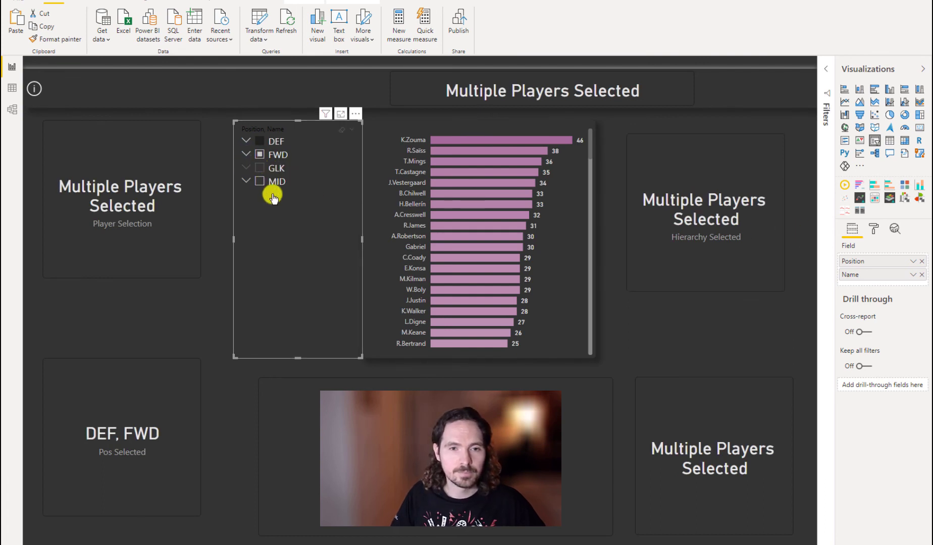
Step: Change the slicer selection to the FWD and GLK positions and compare the three measure cards
click(261, 169)
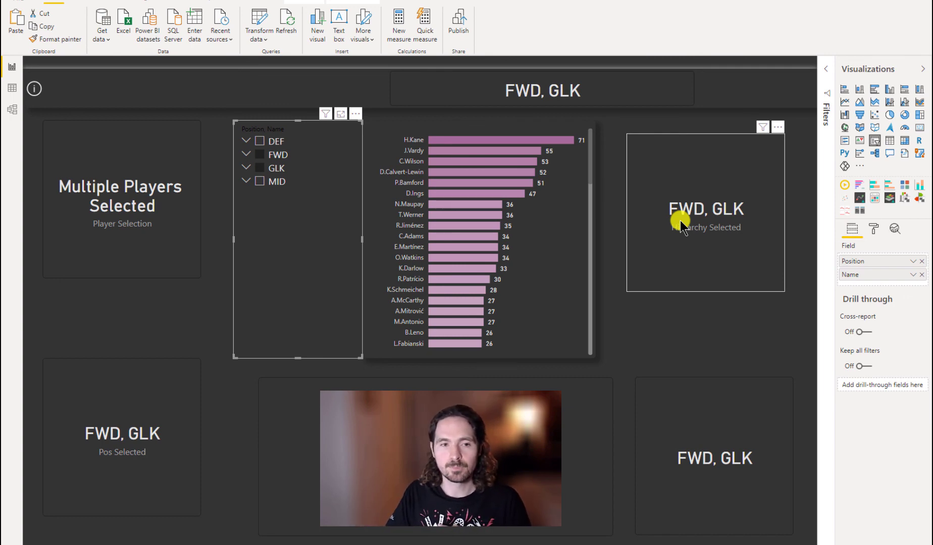
click(186, 172)
click(168, 401)
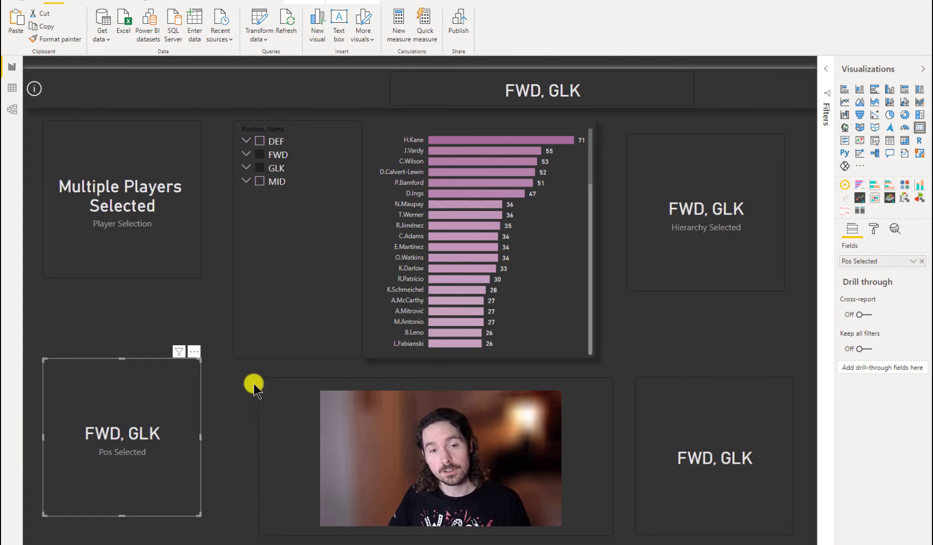
click(679, 264)
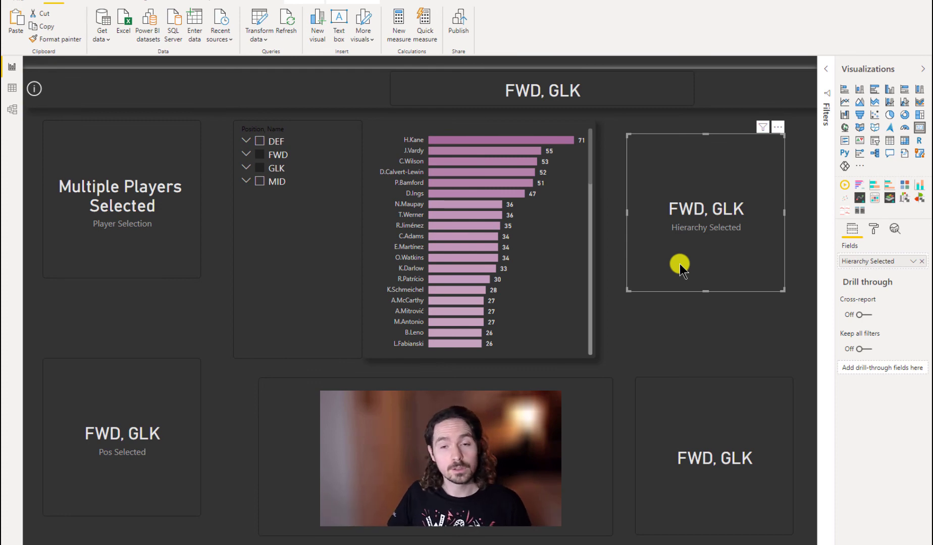
Step: Turn on the bar chart's title and add MID to the slicer's position selection
click(515, 130)
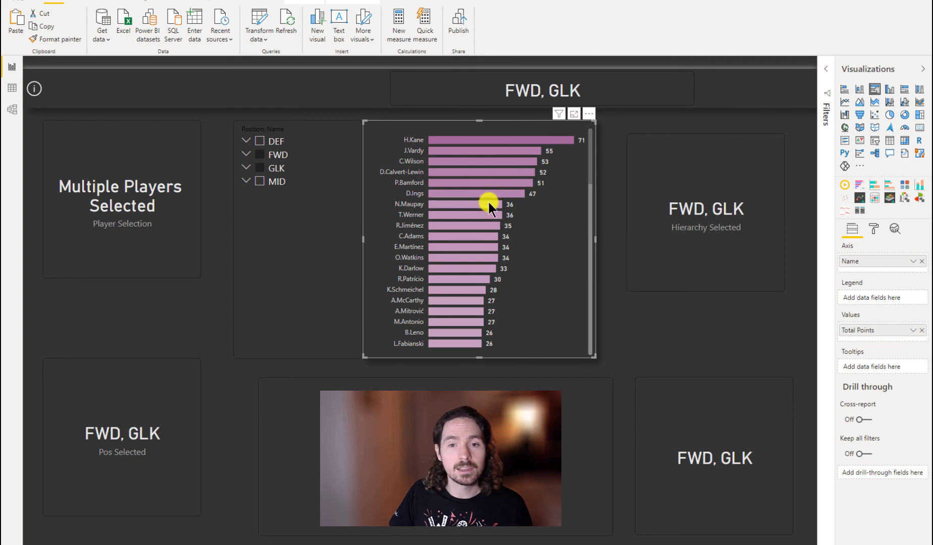
click(874, 230)
click(902, 404)
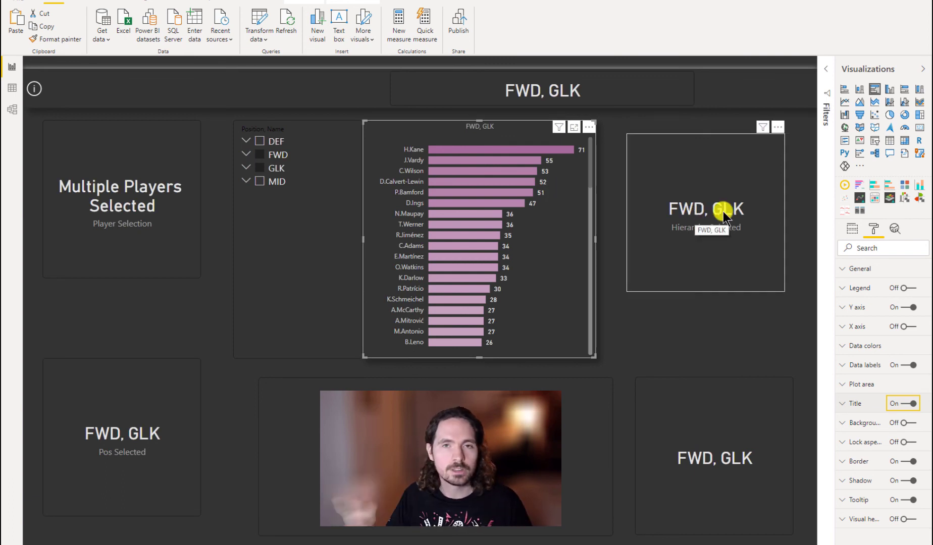
click(259, 181)
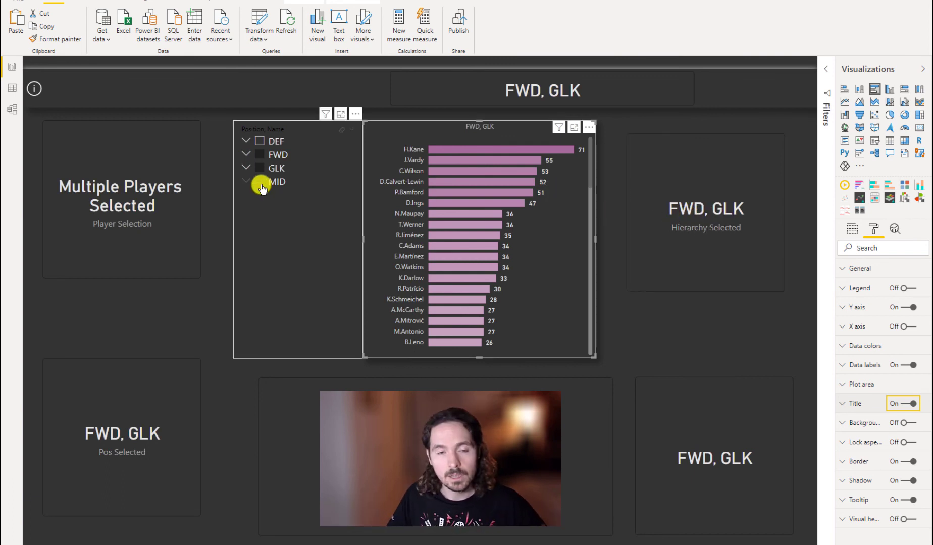